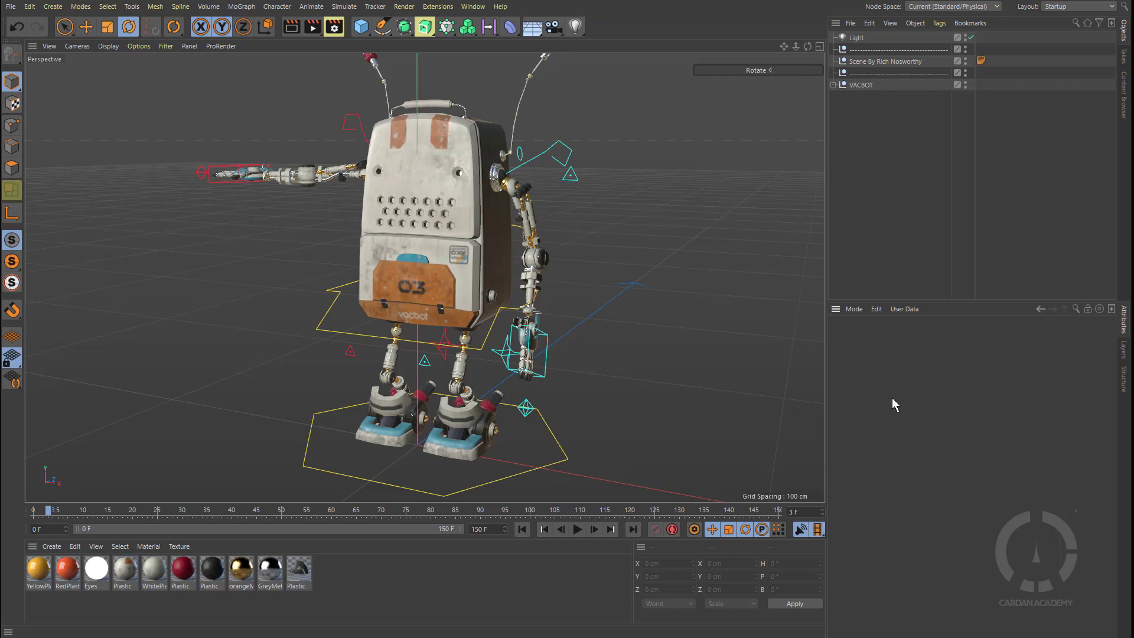
Create a new empty project and view the available primitive objects
key("ctrl+n")
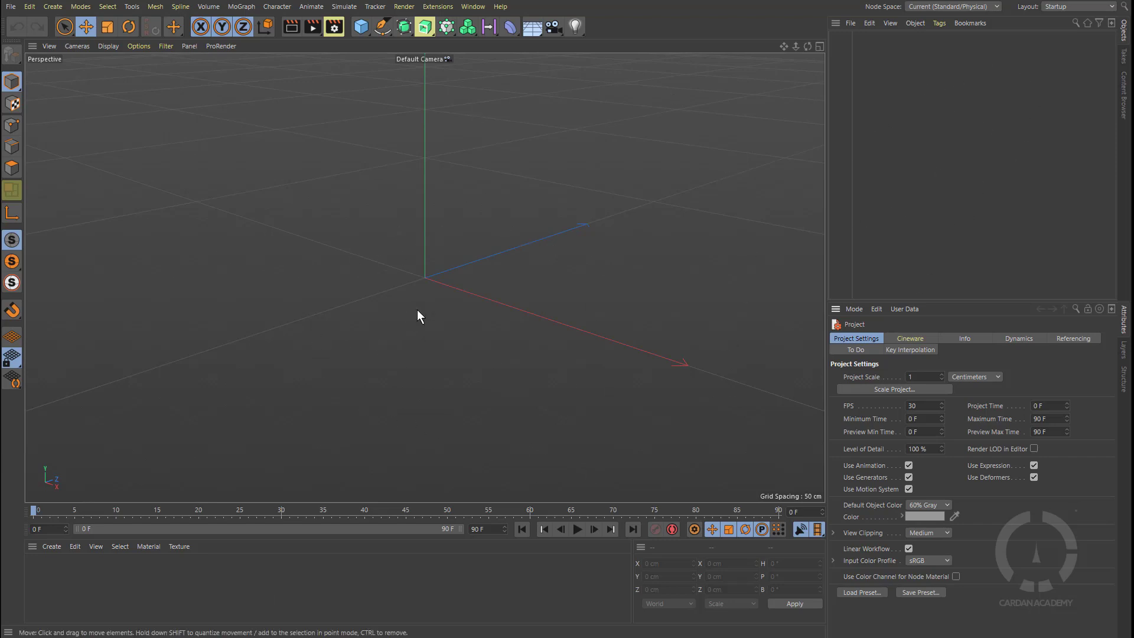
left_click(359, 29)
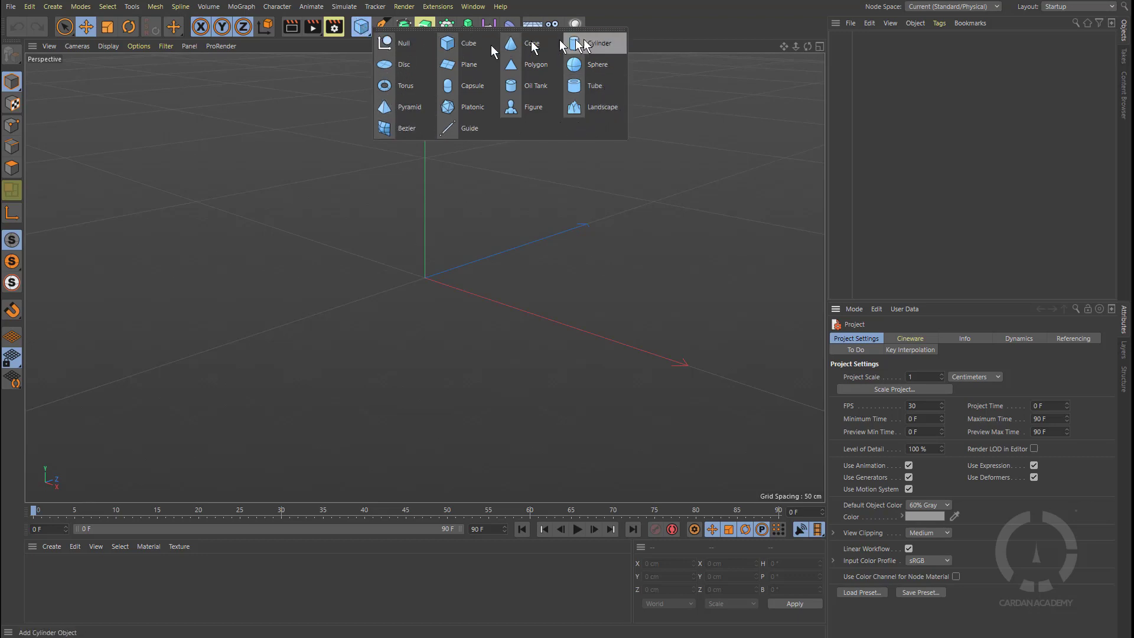
left_click(360, 28)
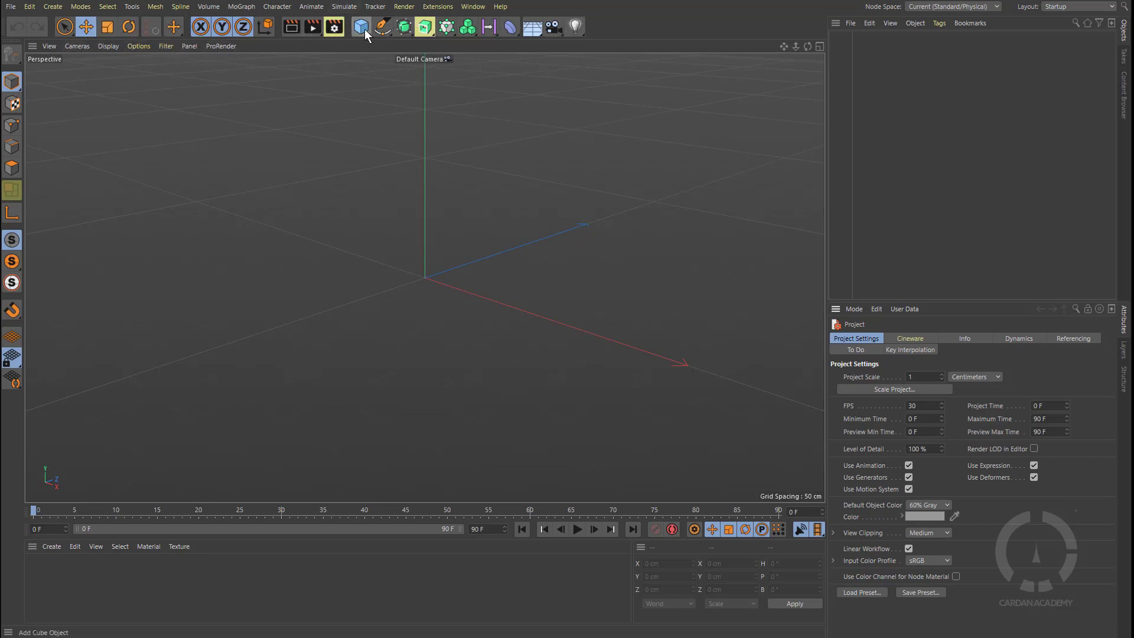
Tear off the object creation commands and the primitives list as two floating palettes over the viewport
left_click(53, 6)
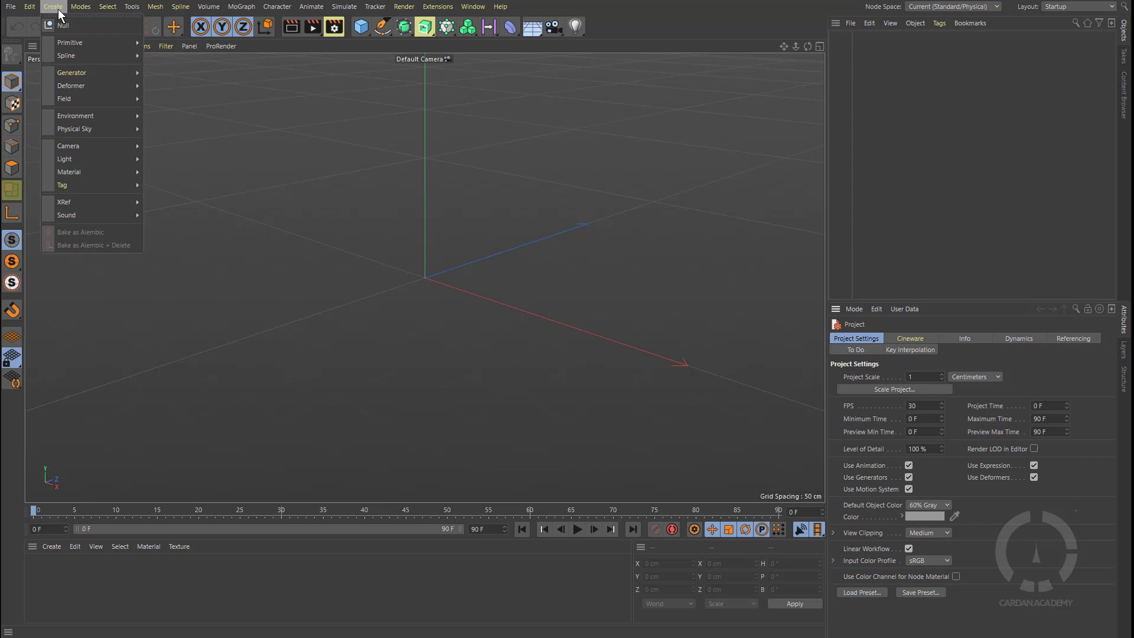
mouse_move(67, 42)
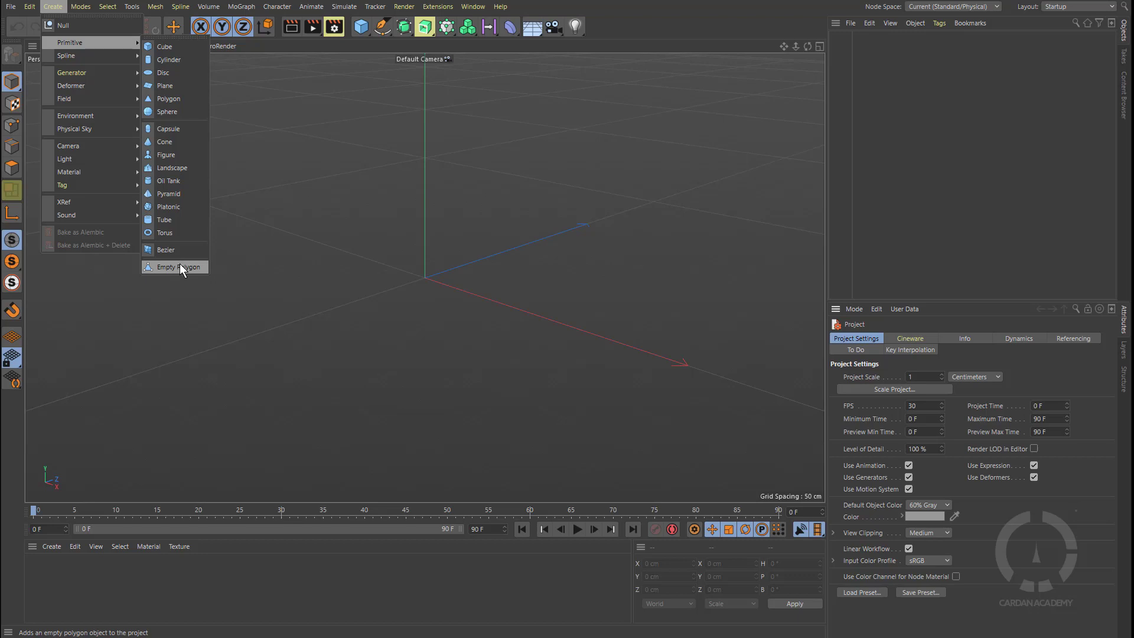
left_click(63, 16)
left_click_drag(62, 15, 93, 179)
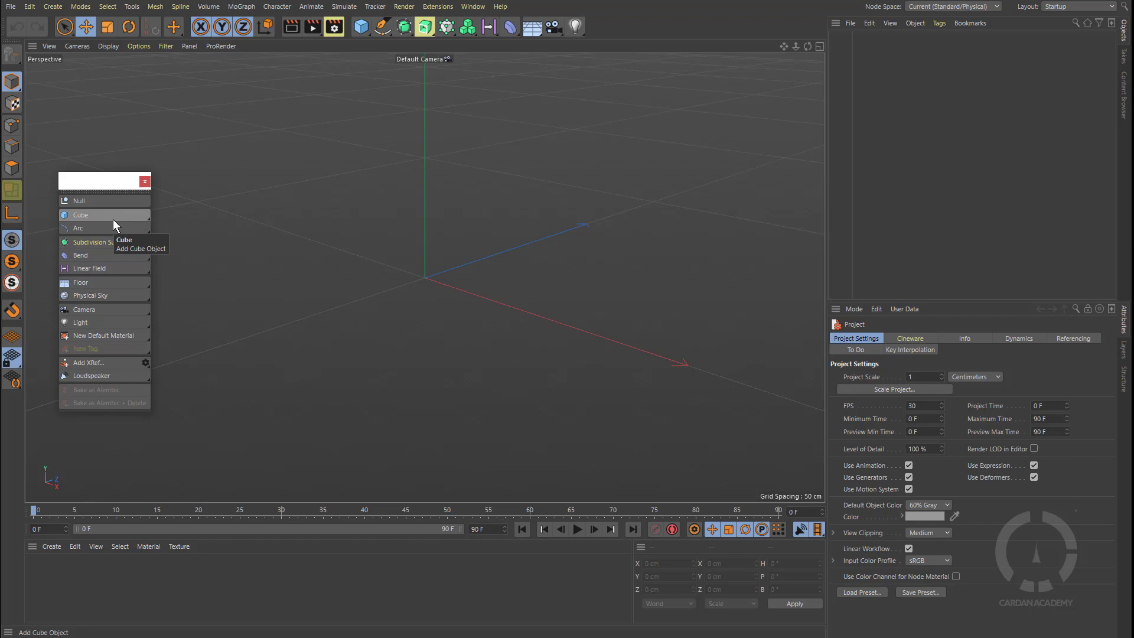
left_click(147, 218)
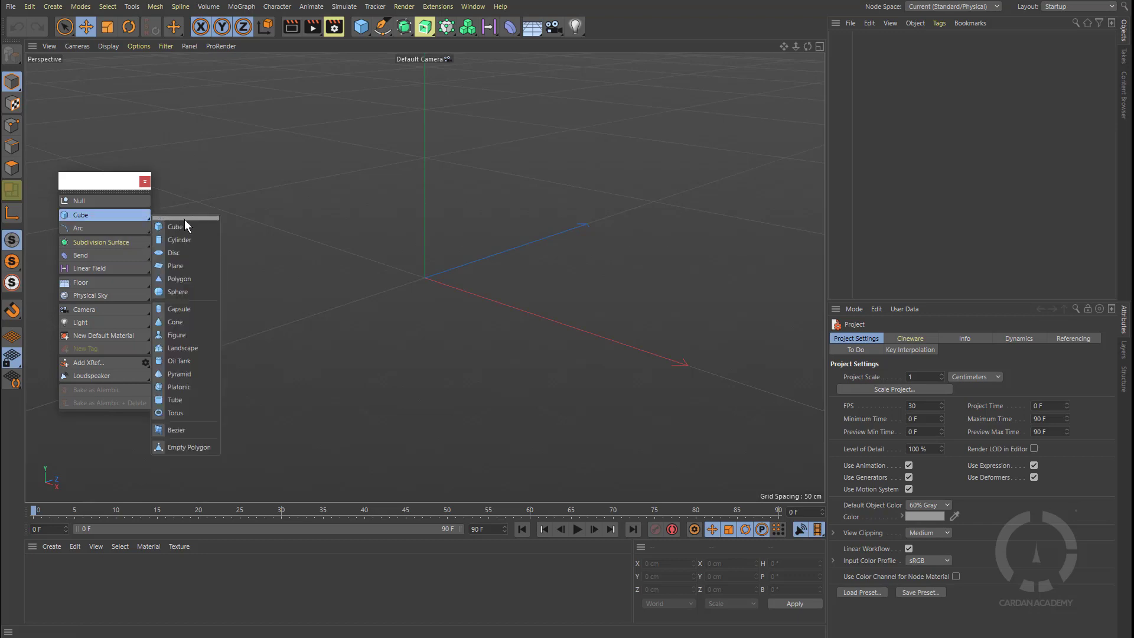
left_click_drag(184, 218, 186, 189)
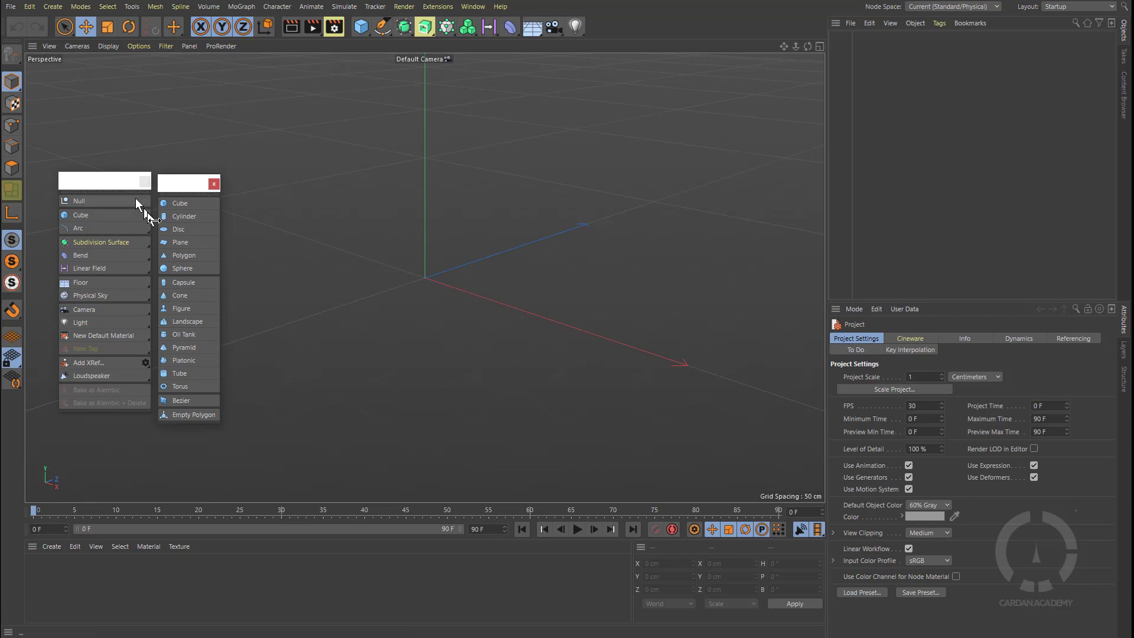
Tear off the mesh commands as a floating palette, and close all the floating palettes
left_click(132, 7)
mouse_move(153, 8)
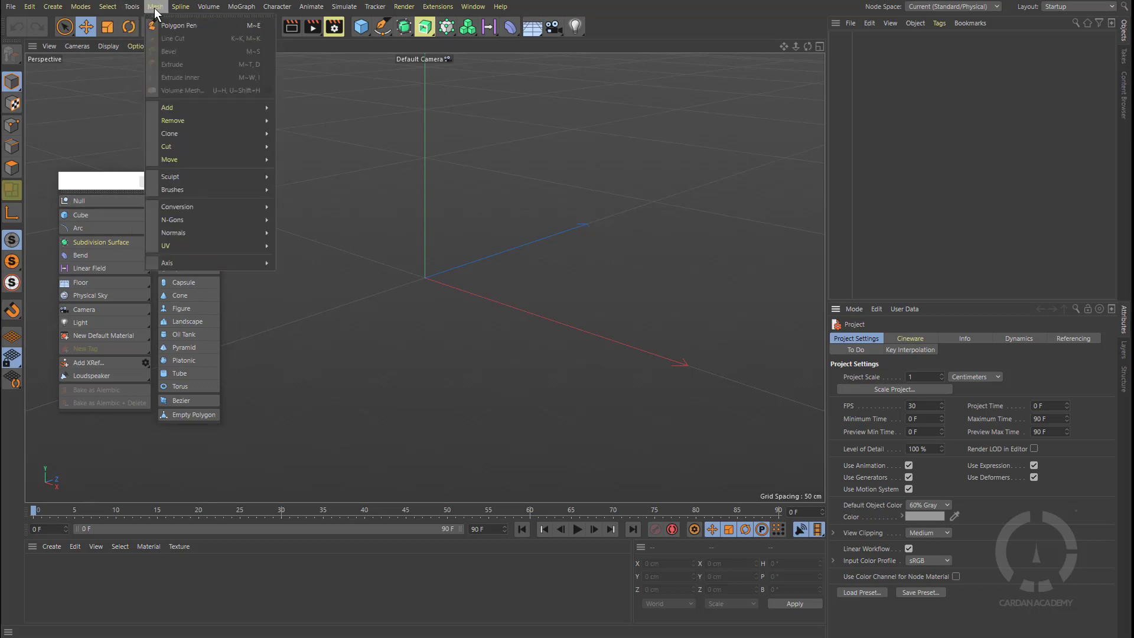
left_click(168, 16)
left_click_drag(170, 12, 639, 230)
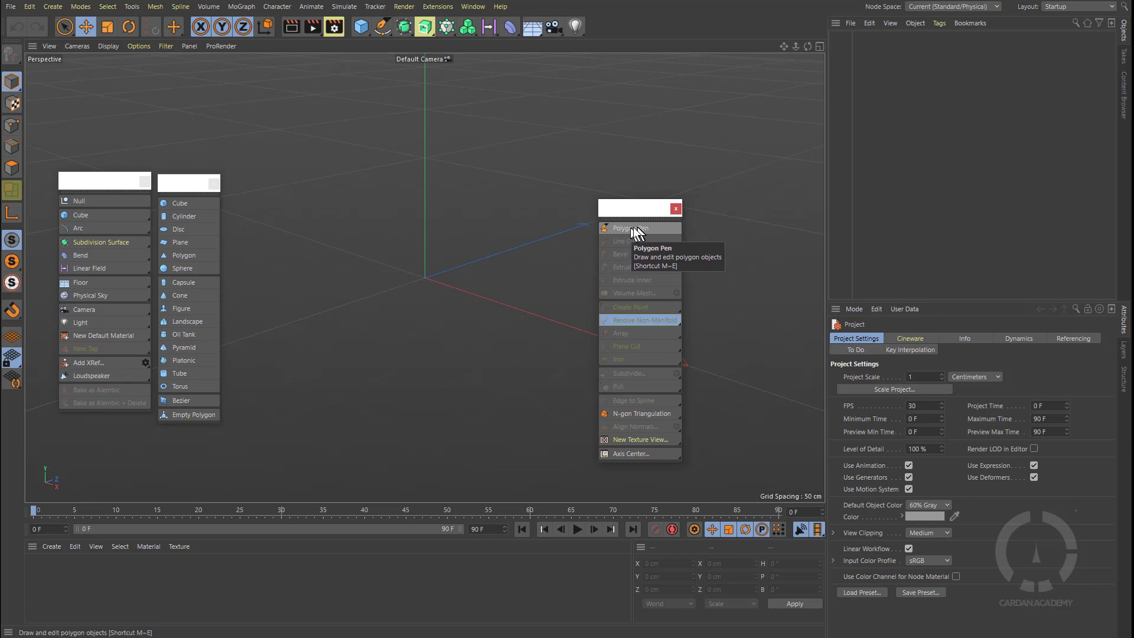
left_click(676, 209)
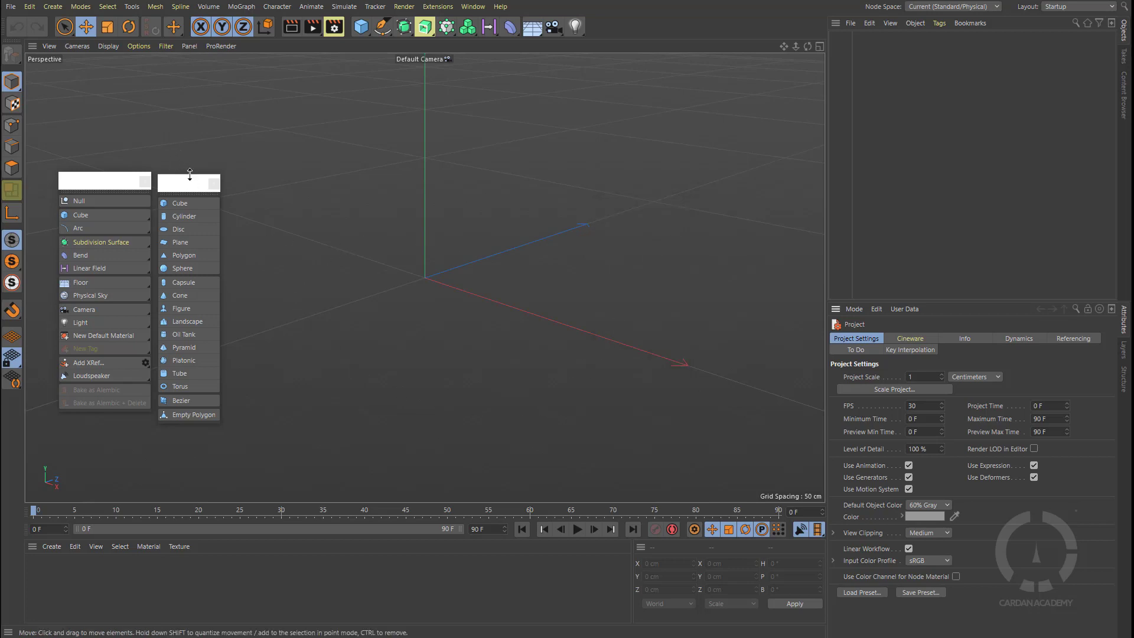
left_click(144, 183)
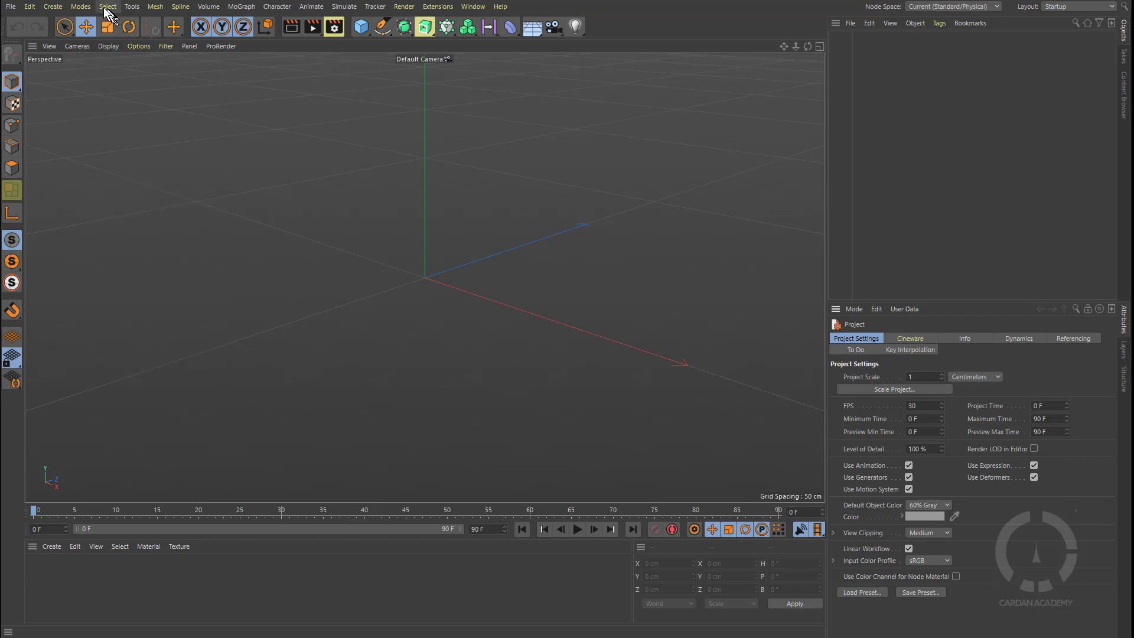
Tear off only the primitives list as a floating palette and place it near the viewport's upper-left area
left_click(53, 6)
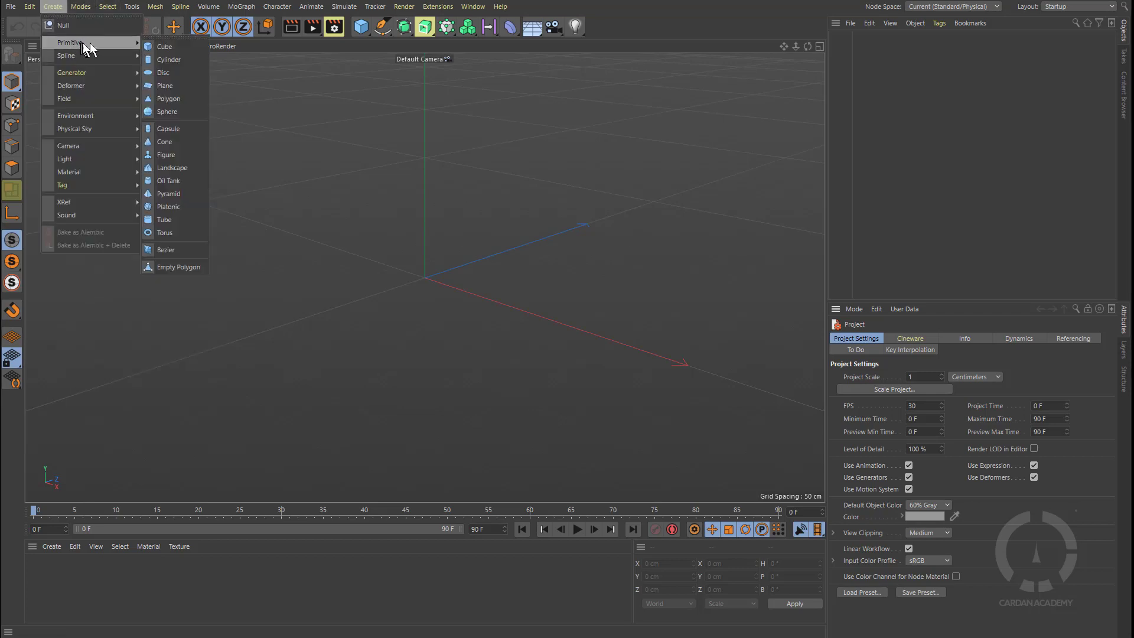
left_click(175, 38)
left_click_drag(173, 30, 162, 202)
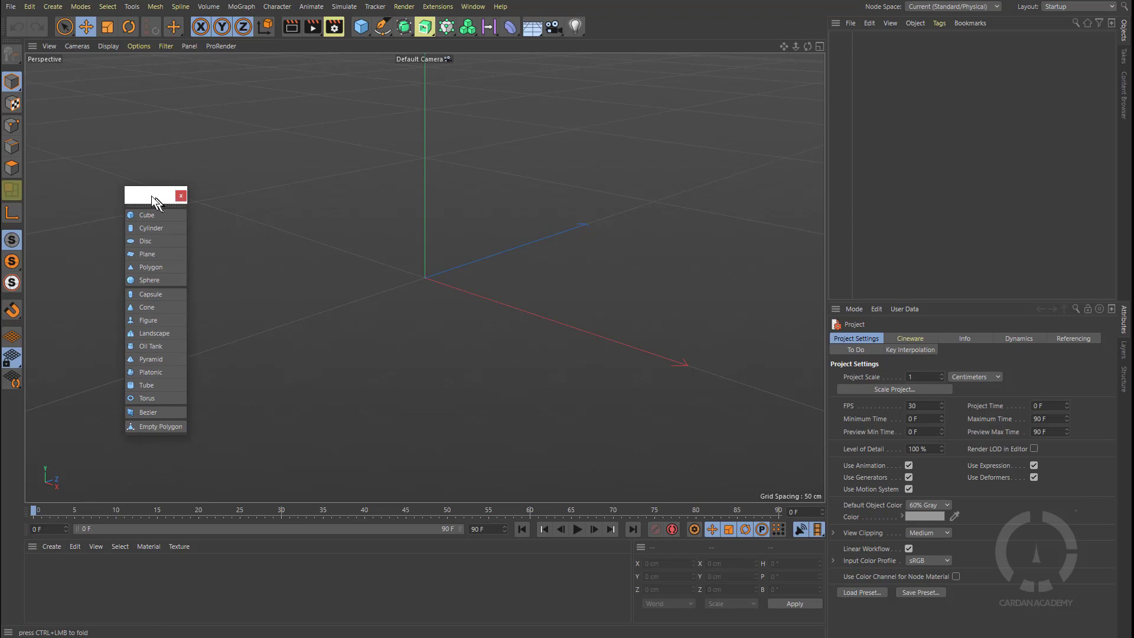
left_click_drag(151, 196, 100, 126)
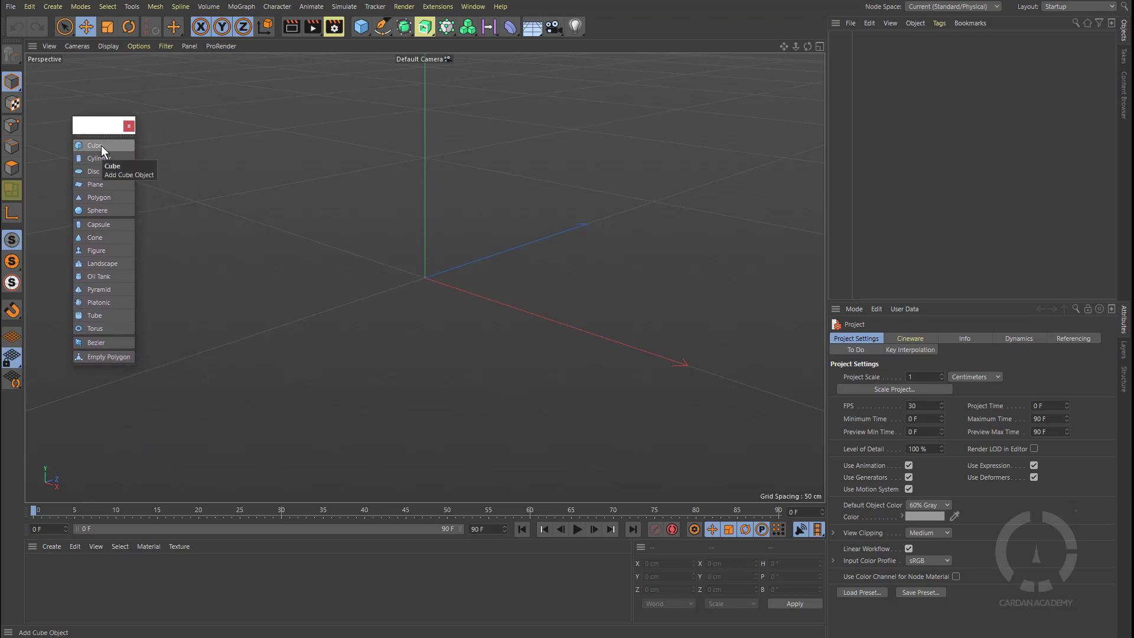
Add a cube to the scene and rename it My Box
left_click(101, 146)
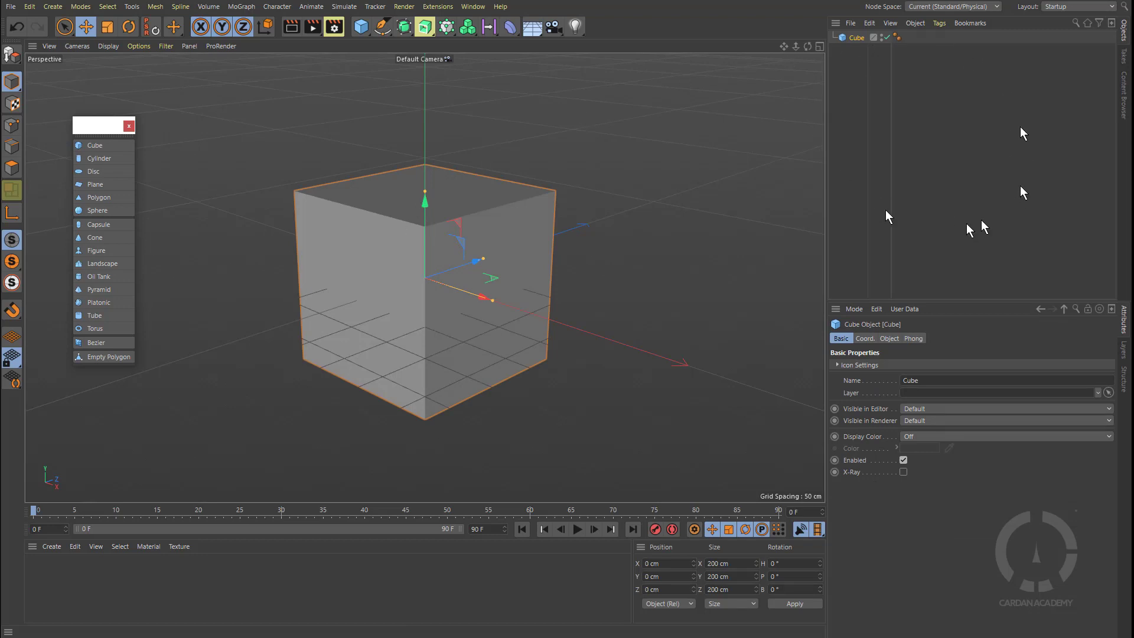
double_click(855, 38)
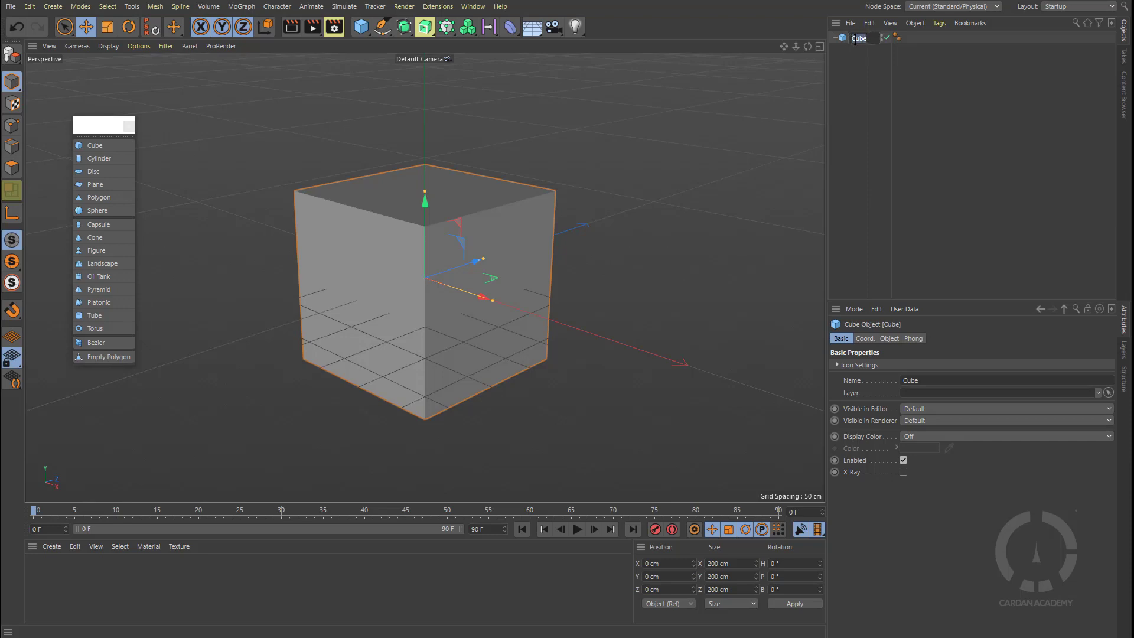
type("My Box")
key("Return")
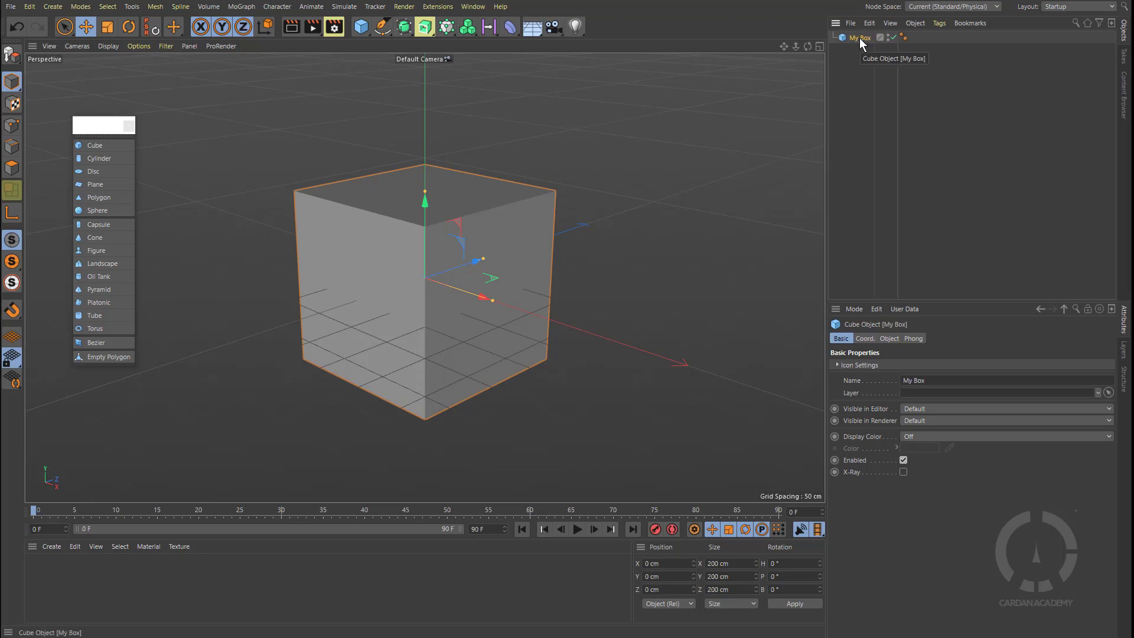
Deselect and reselect My Box, once through the object list and once directly in the viewport
left_click(861, 100)
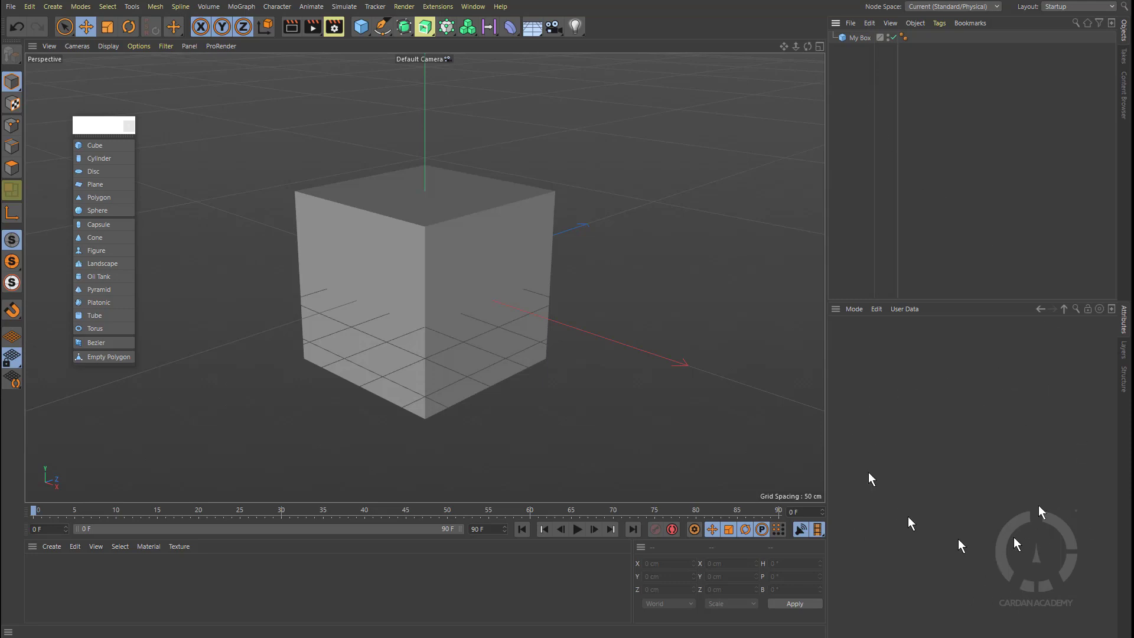
left_click(859, 38)
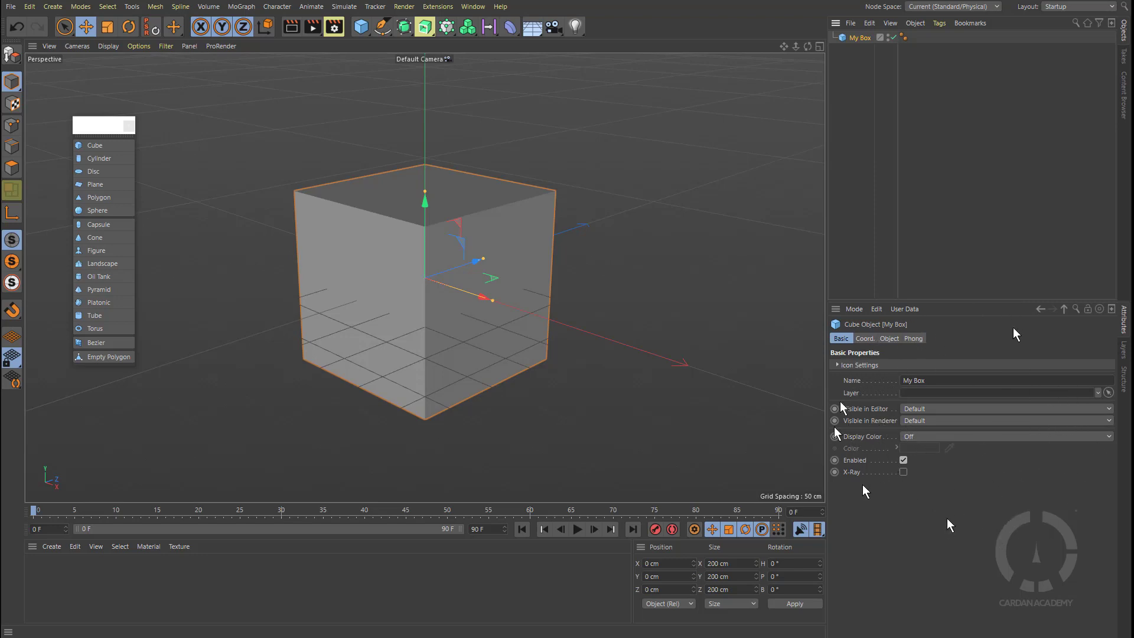
left_click(852, 113)
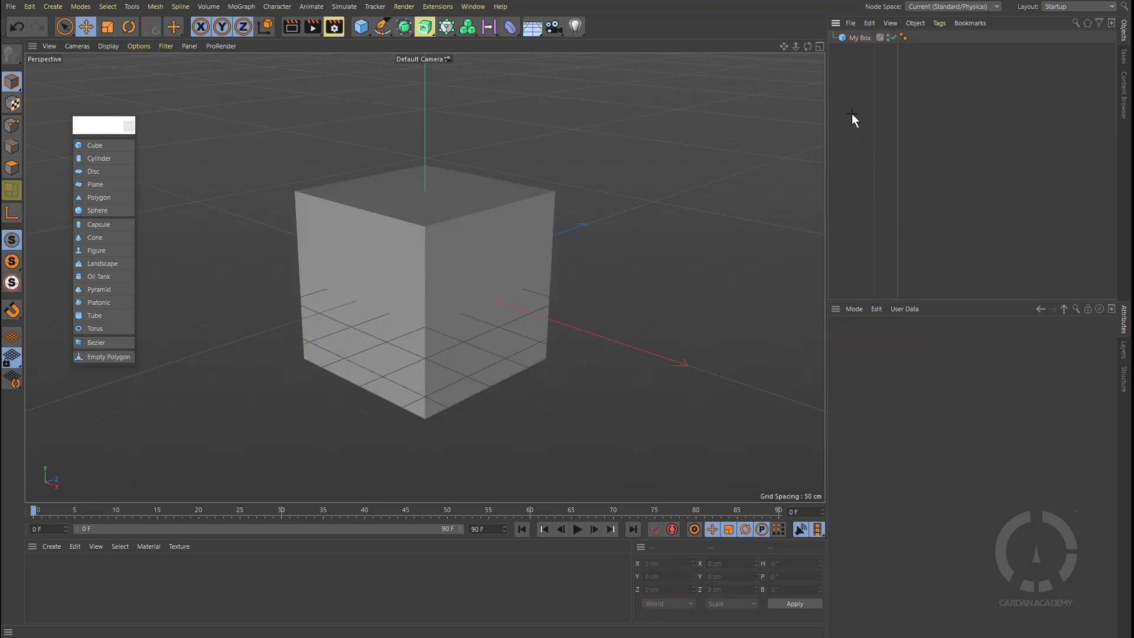
left_click(452, 257)
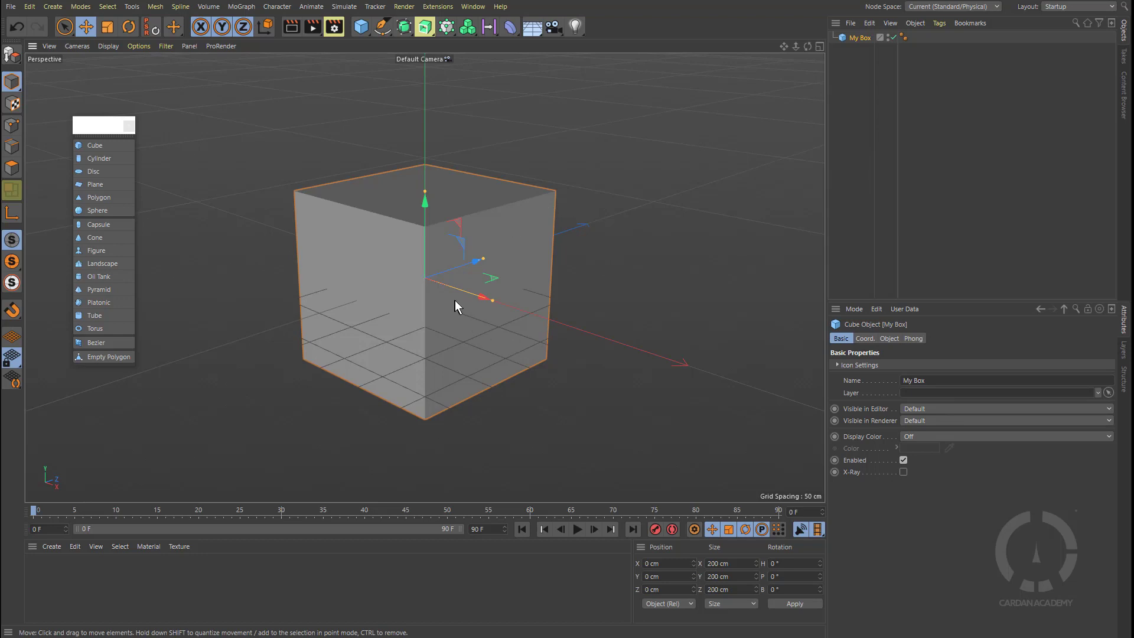
Disable the My Box object and enable it again
left_click(894, 37)
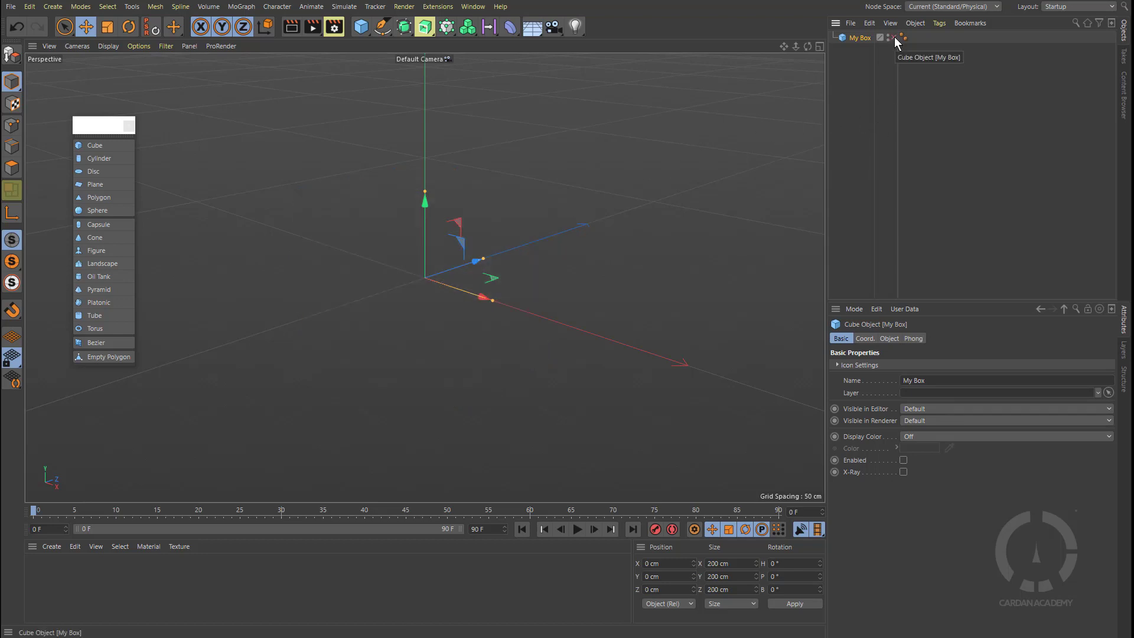
left_click(865, 199)
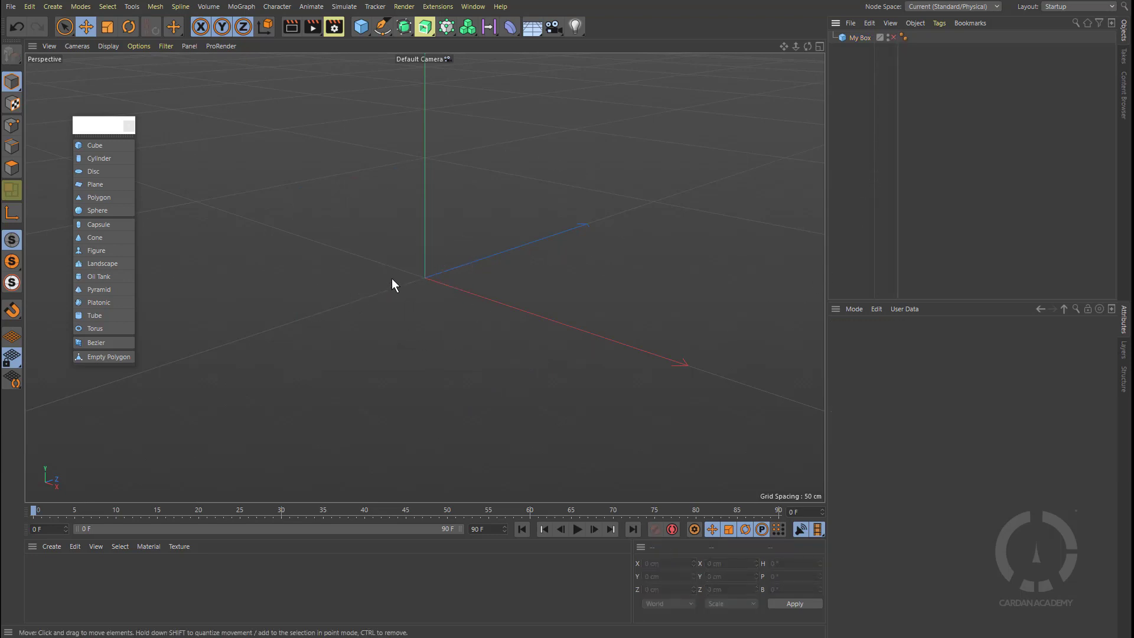
left_click(894, 38)
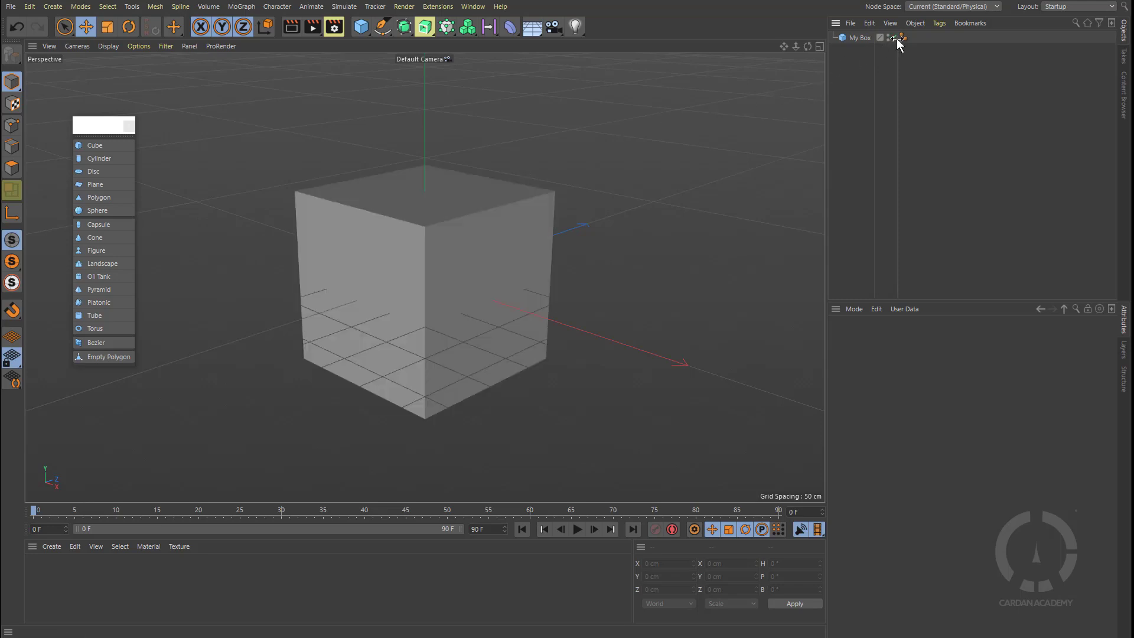
Add a sphere to the scene and disable My Box
left_click(114, 209)
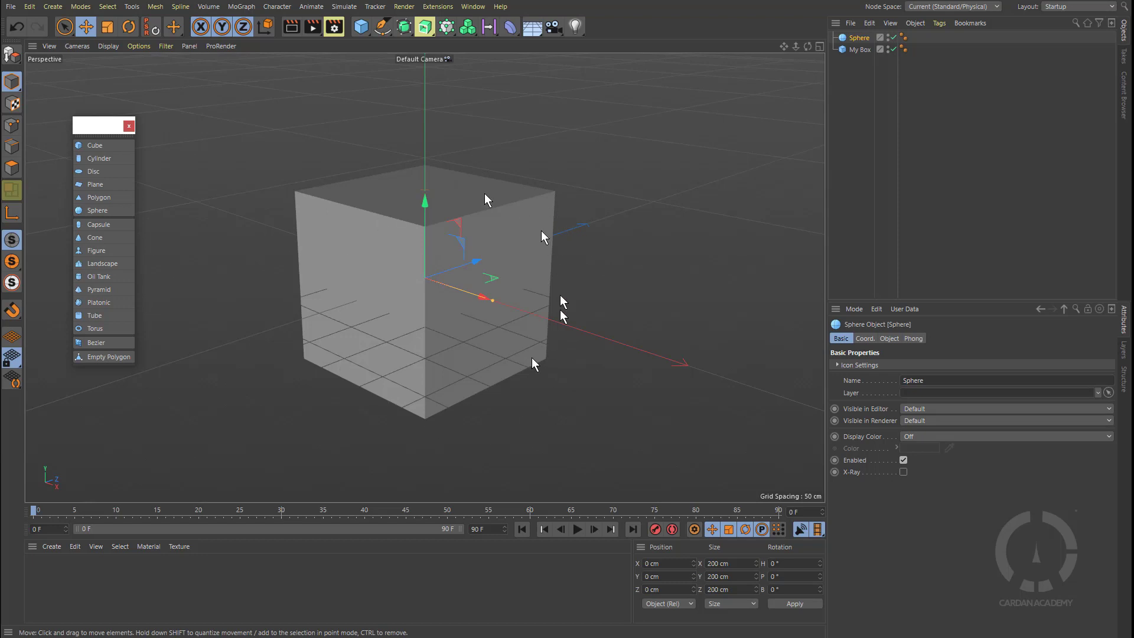
left_click(894, 49)
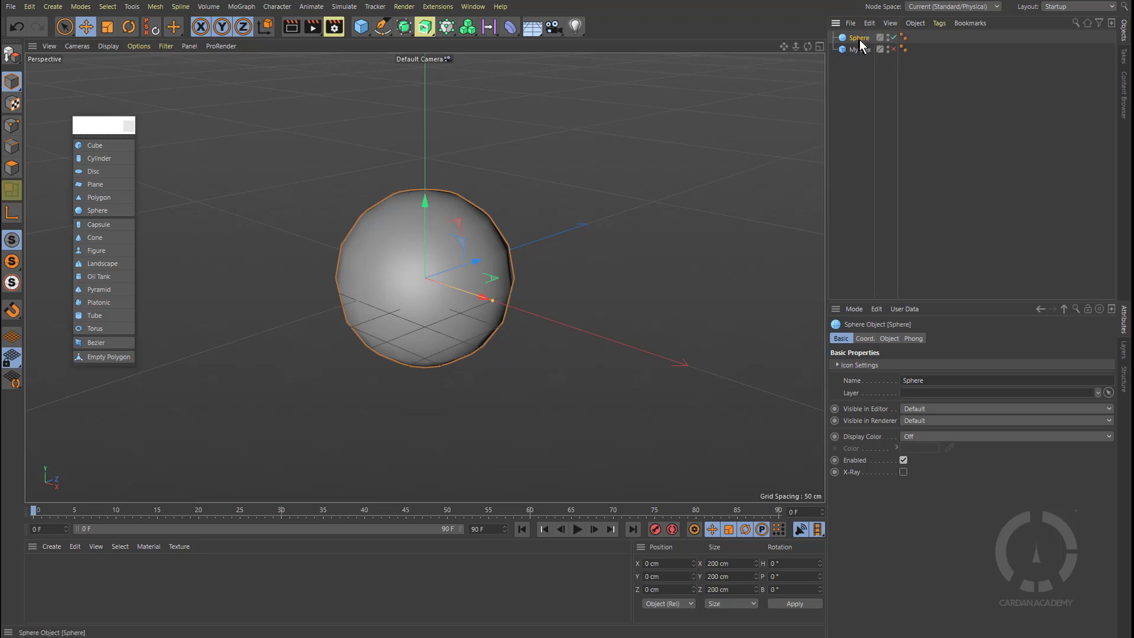
Rename the sphere as The Planet in its basic properties
double_click(916, 380)
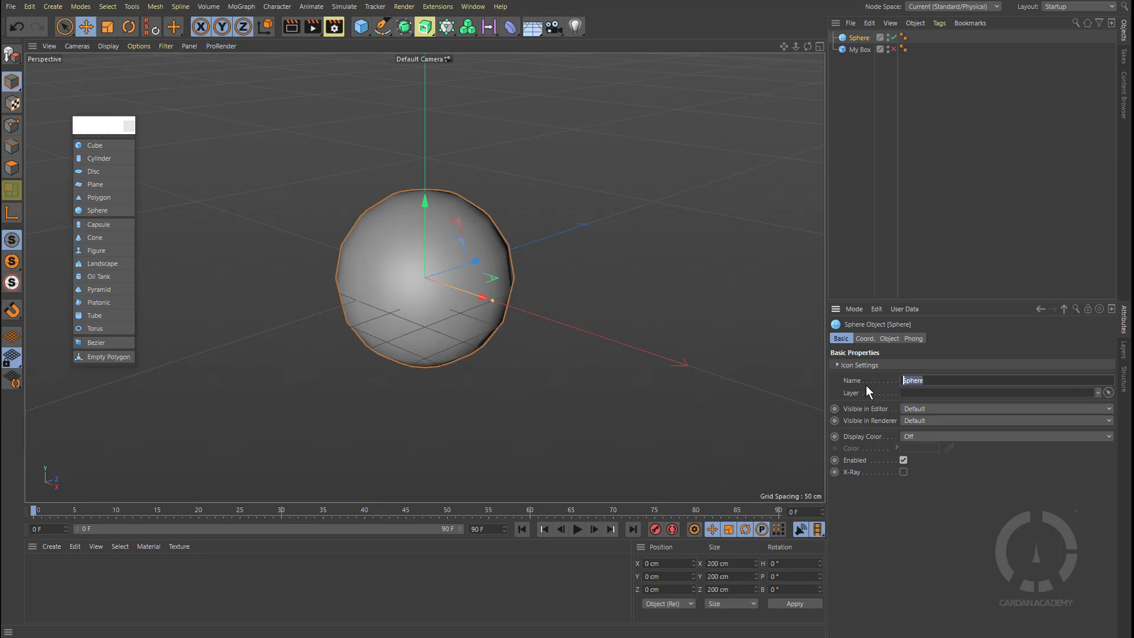
type("The Planet")
key("Return")
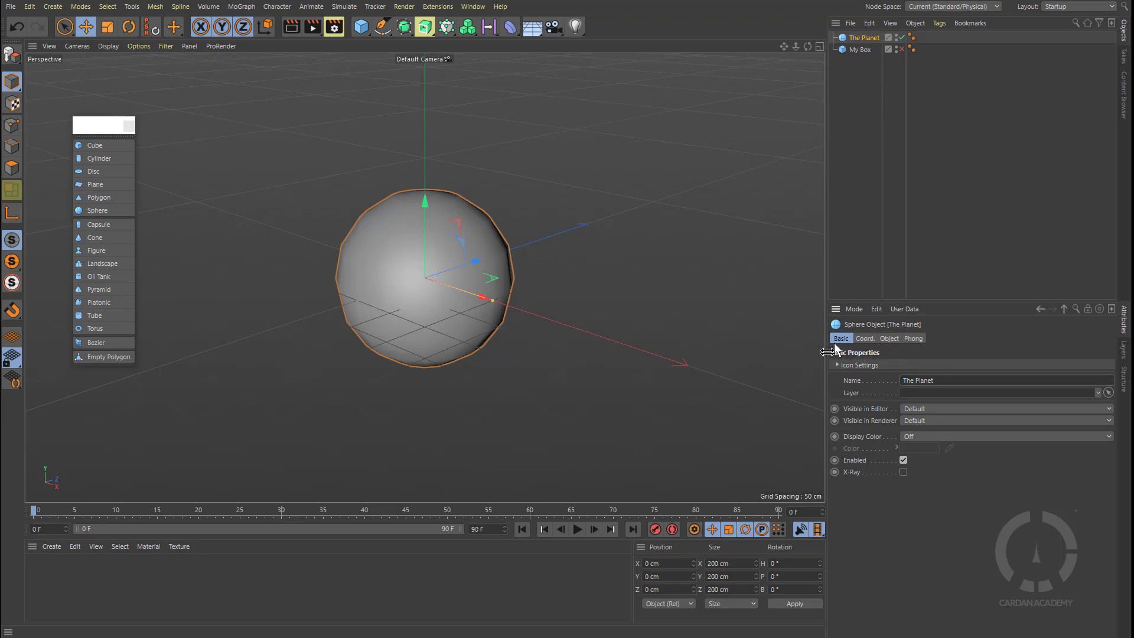
Set The Planet's segments to 50 in its object properties and deselect it
left_click(888, 338)
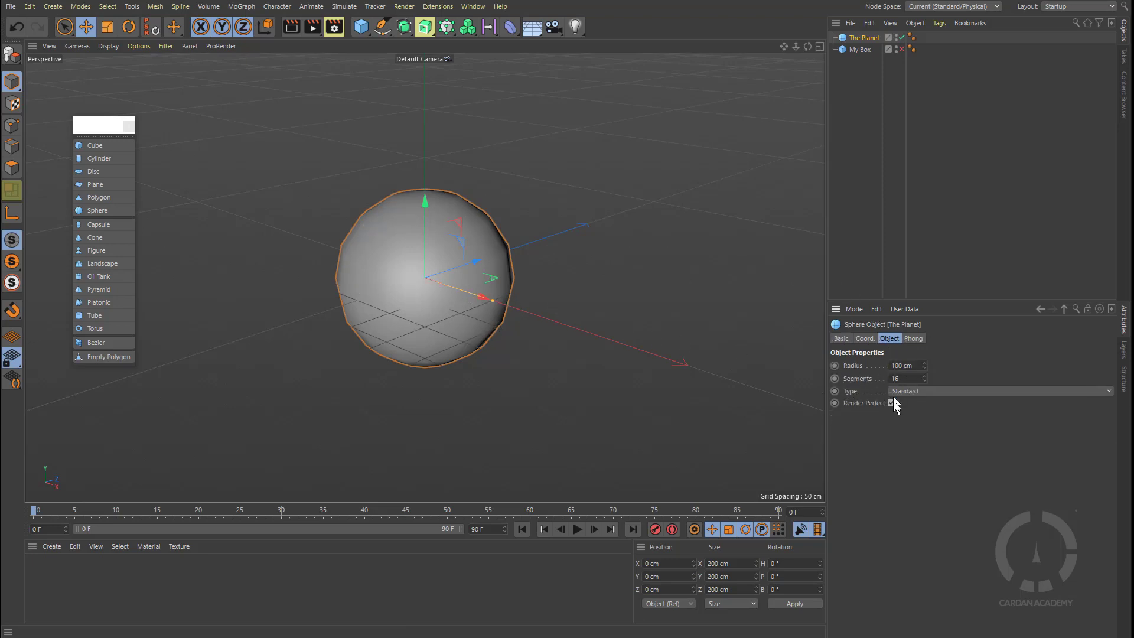
left_click(924, 377)
left_click(924, 377)
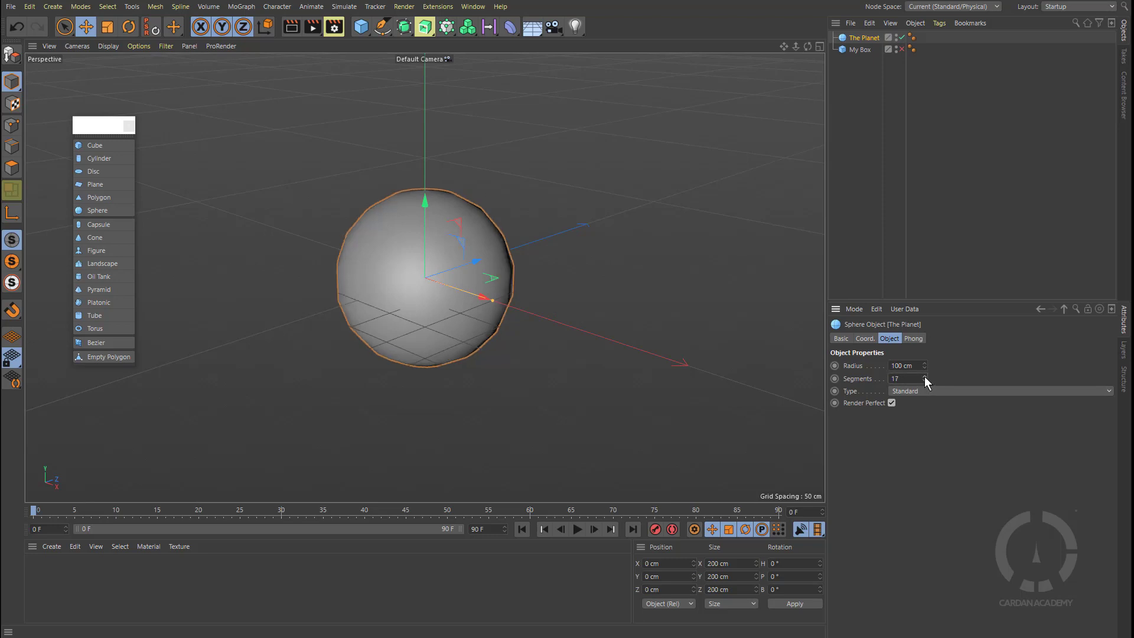
left_click(924, 377)
left_click(924, 377)
left_click_drag(908, 379, 882, 377)
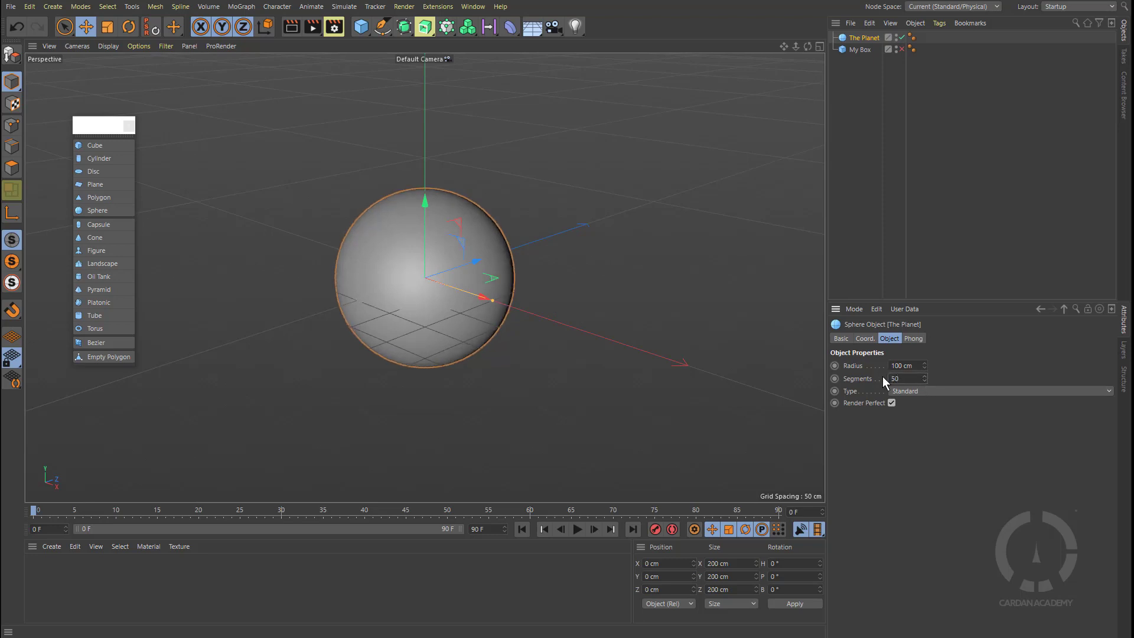
left_click(863, 239)
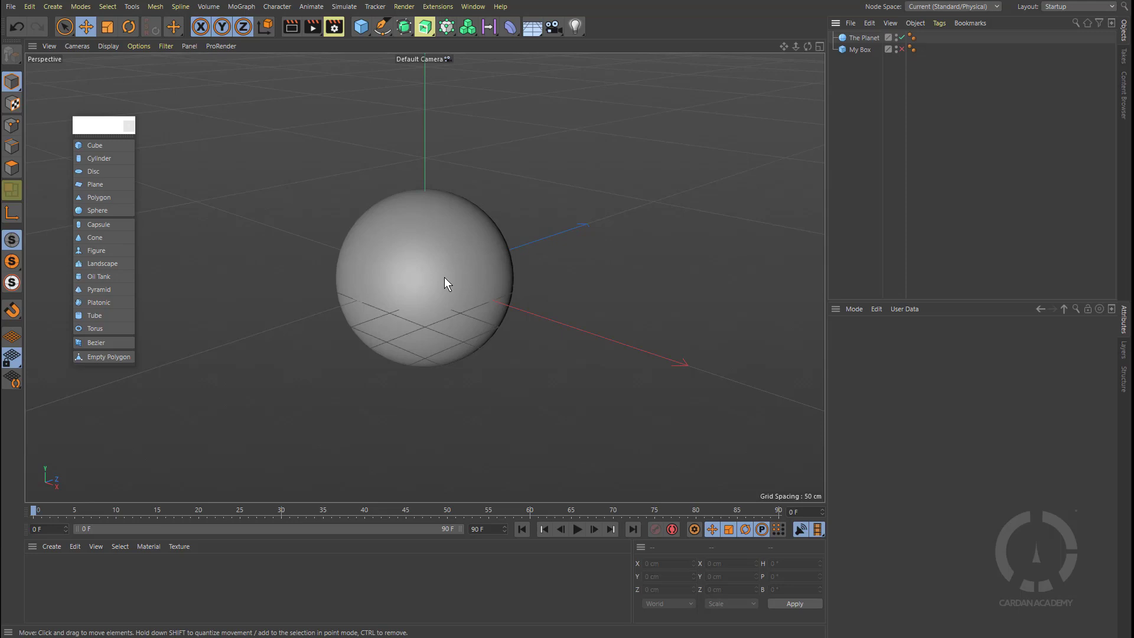
Move The Planet with the Move tool to about X 157 cm, Y 99 cm and Z 8 cm
key("e")
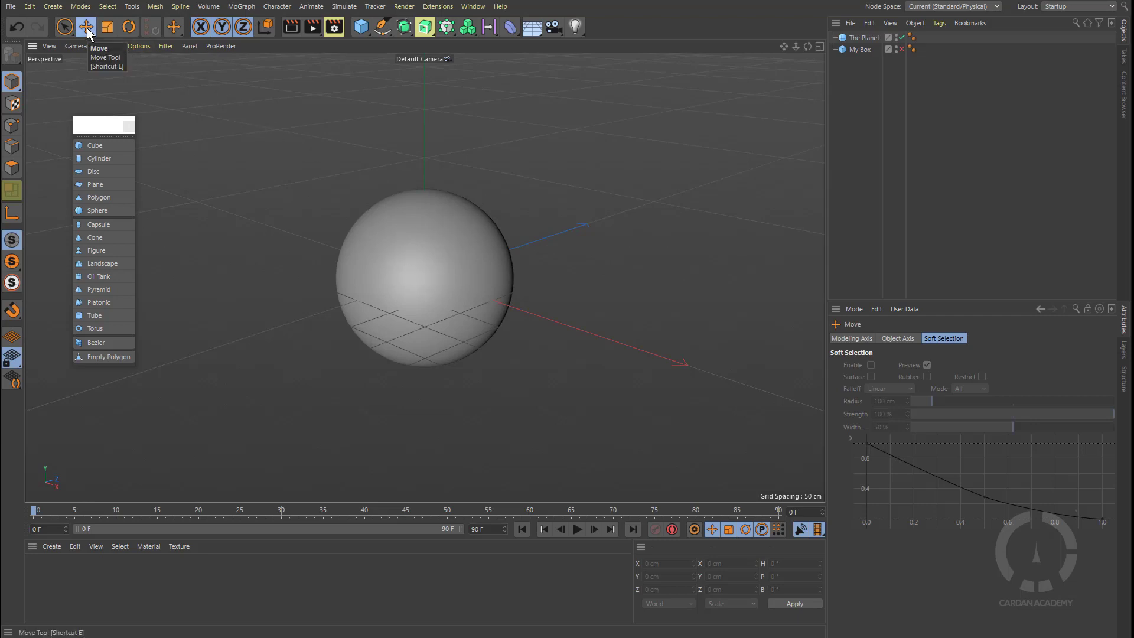
left_click(407, 275)
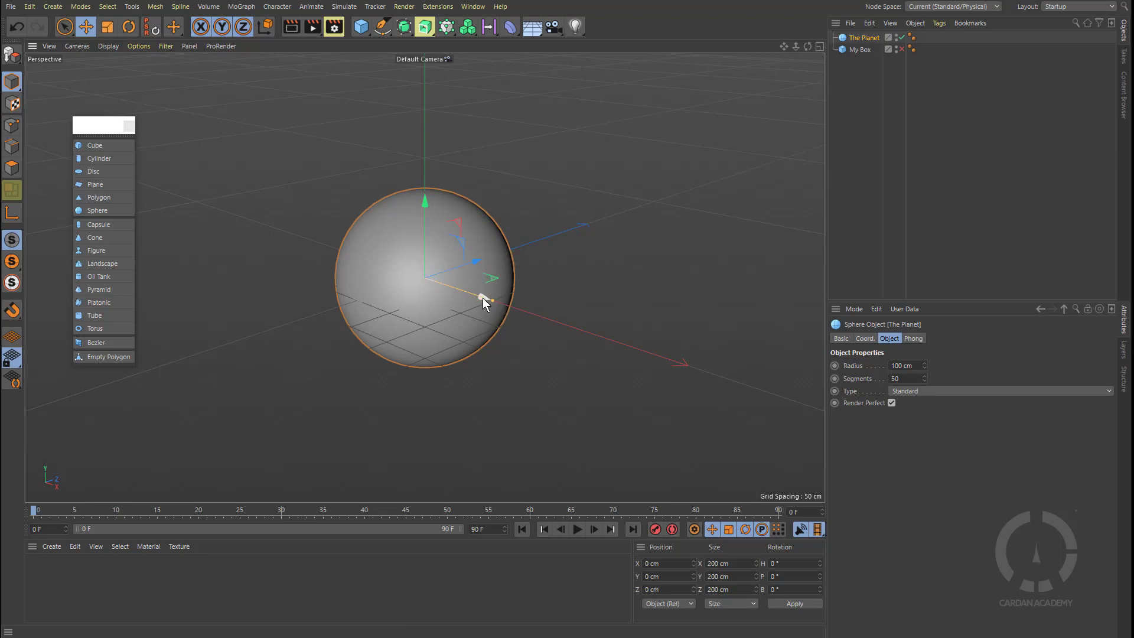
left_click_drag(483, 298, 599, 345)
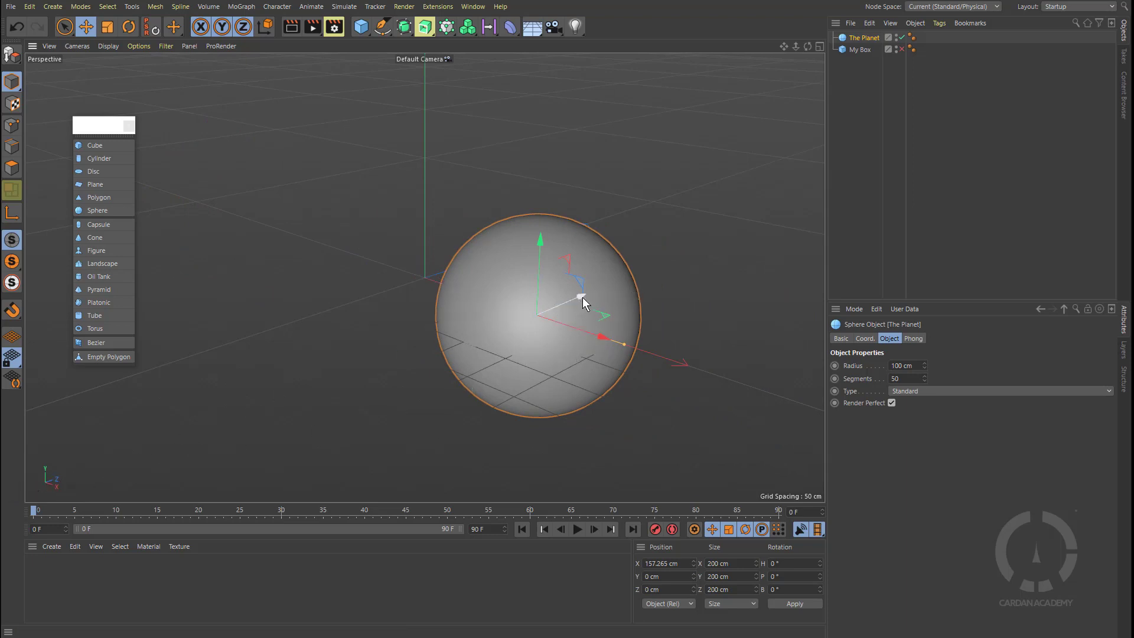
left_click_drag(583, 297, 702, 253)
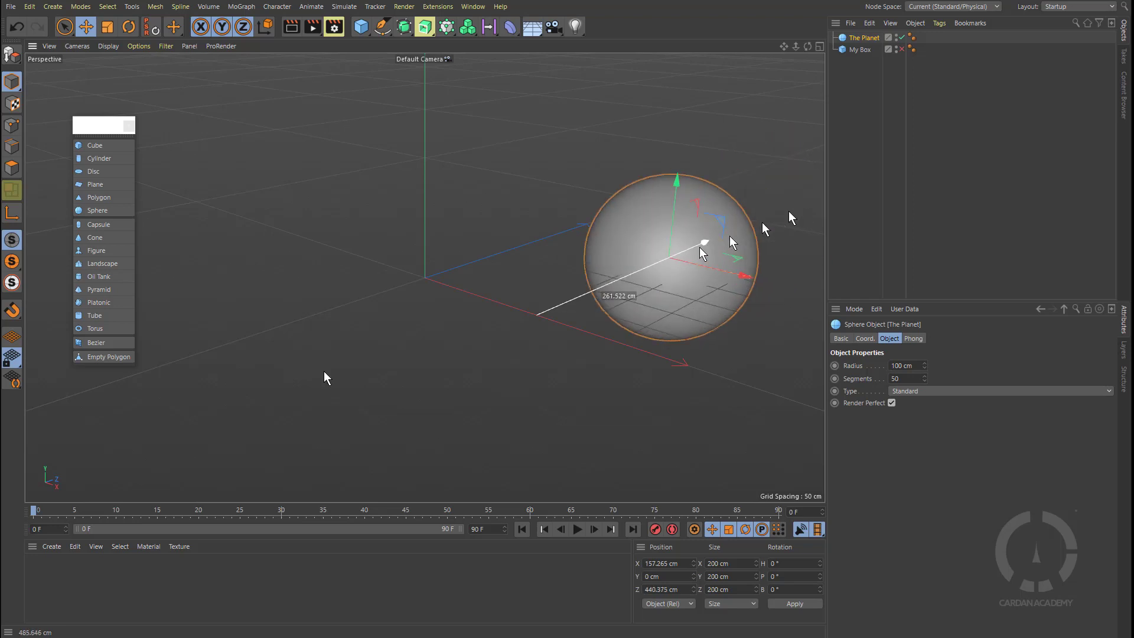
left_click_drag(325, 375, 573, 267)
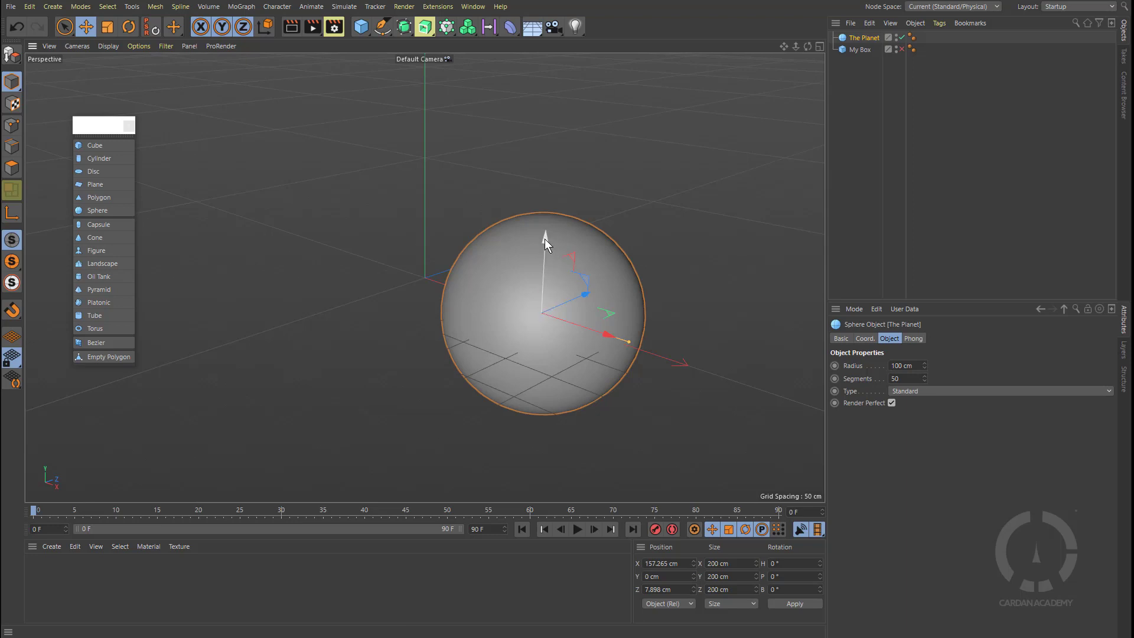
left_click_drag(545, 239, 568, 142)
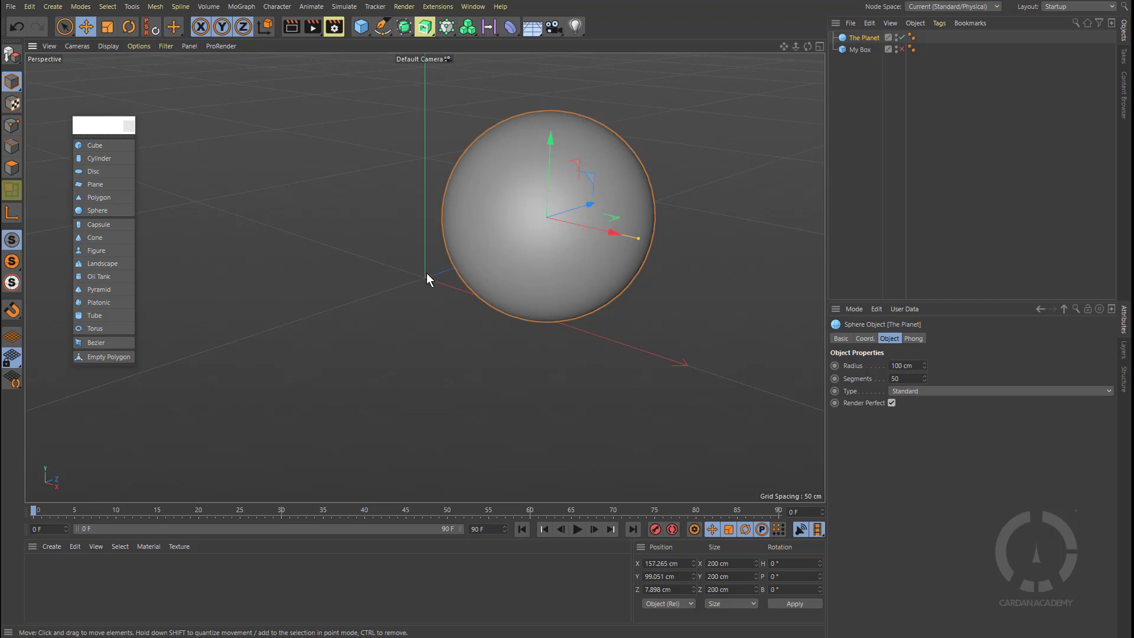
Disable The Planet to examine the world origin axes in the viewport, and enable and select it again
scroll(426, 273, "down", 10)
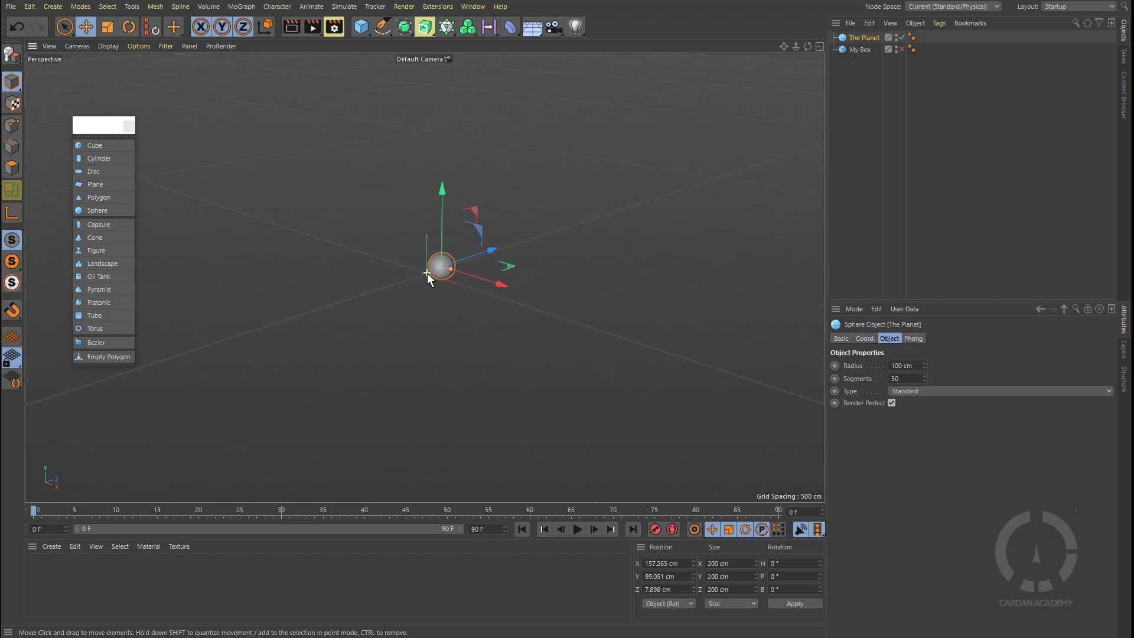
scroll(427, 273, "down", 4)
left_click_drag(424, 331, 519, 305, "alt")
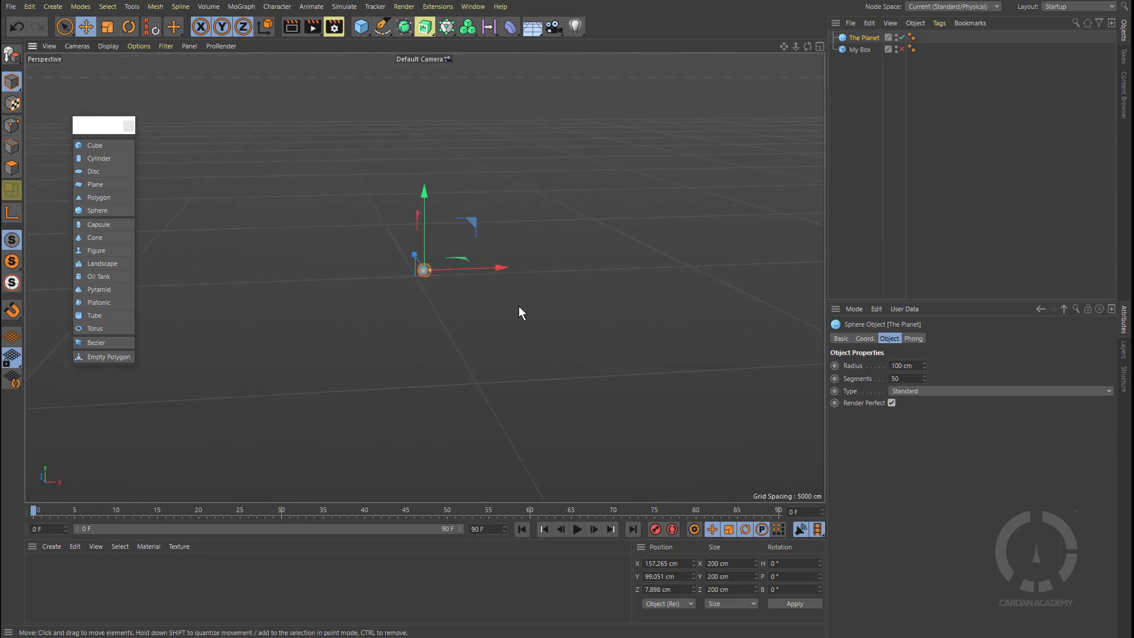
left_click(901, 38)
left_click(717, 211)
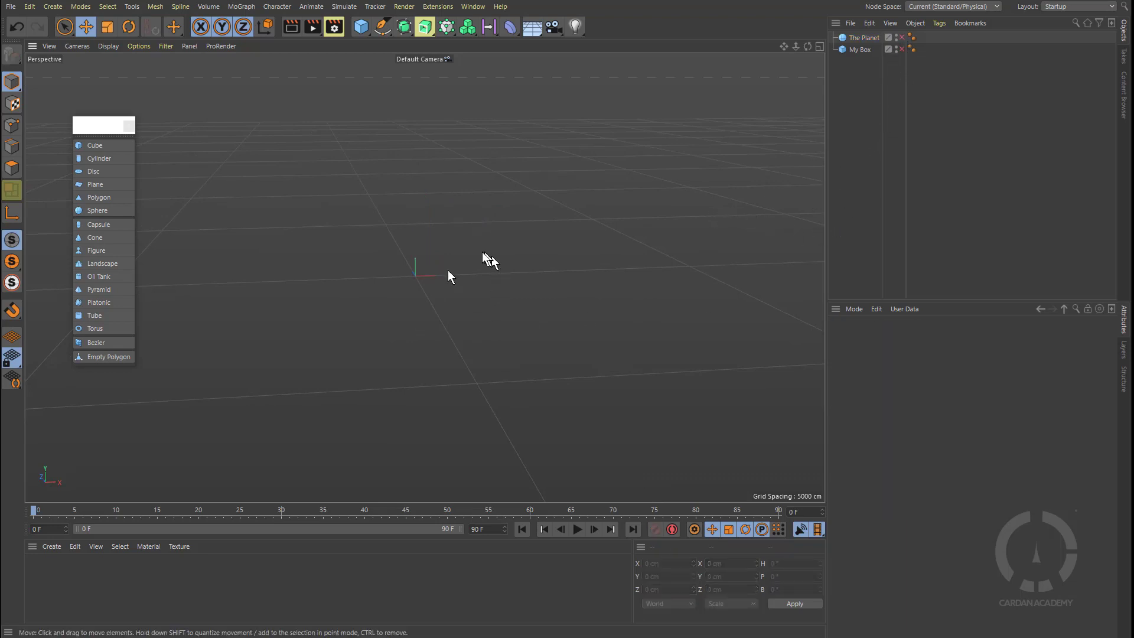
left_click_drag(448, 271, 424, 278, "alt")
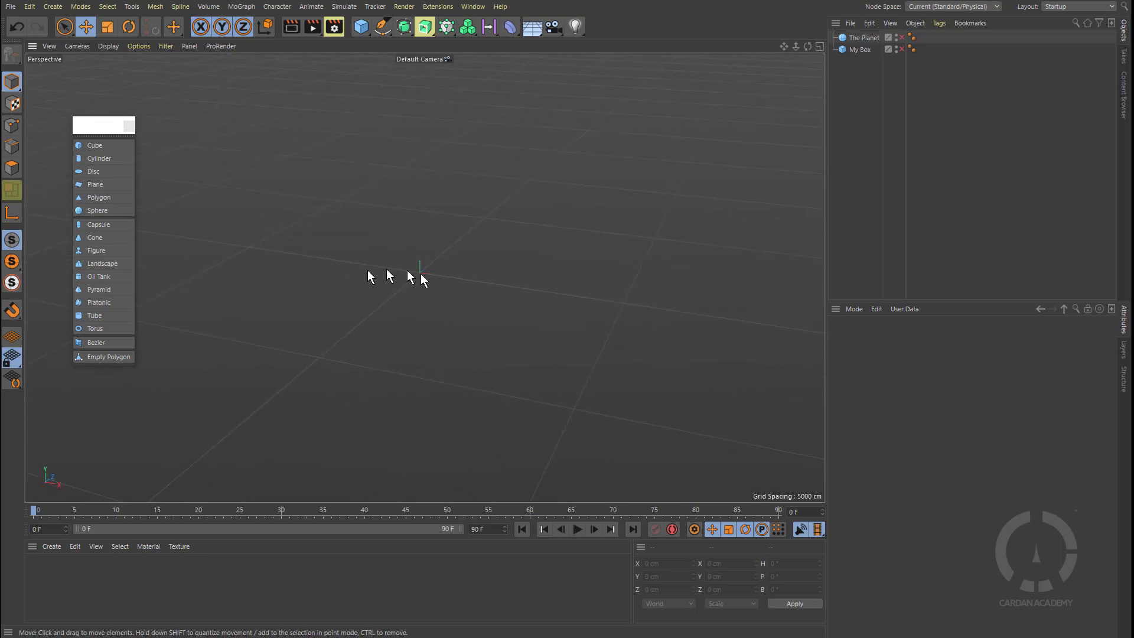
scroll(419, 275, "up", 5)
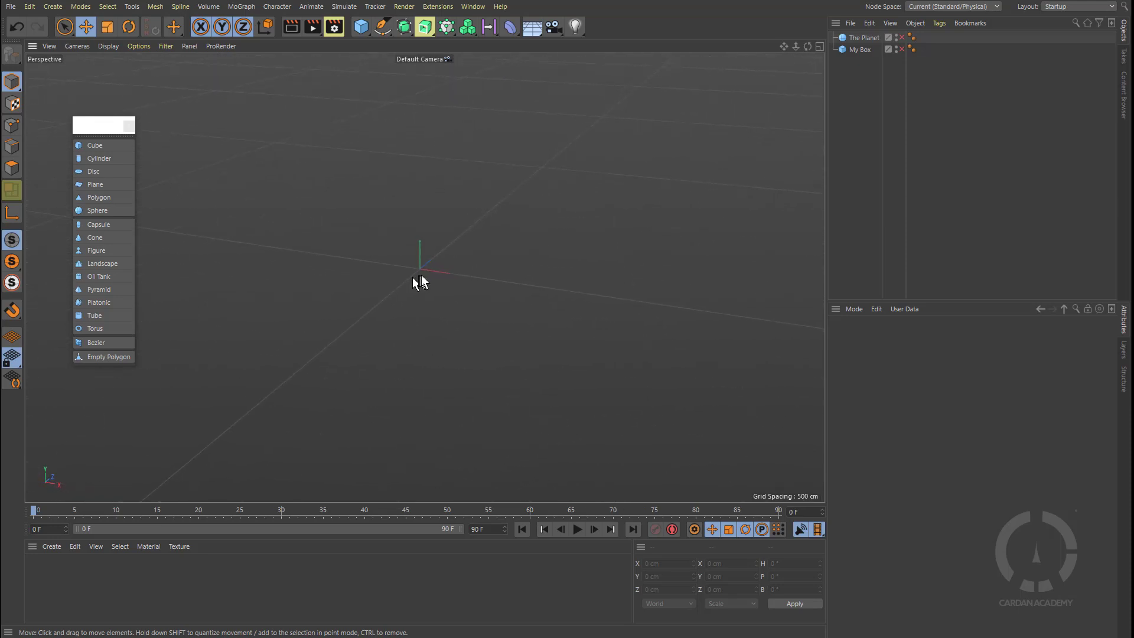
left_click(901, 37)
left_click(442, 248)
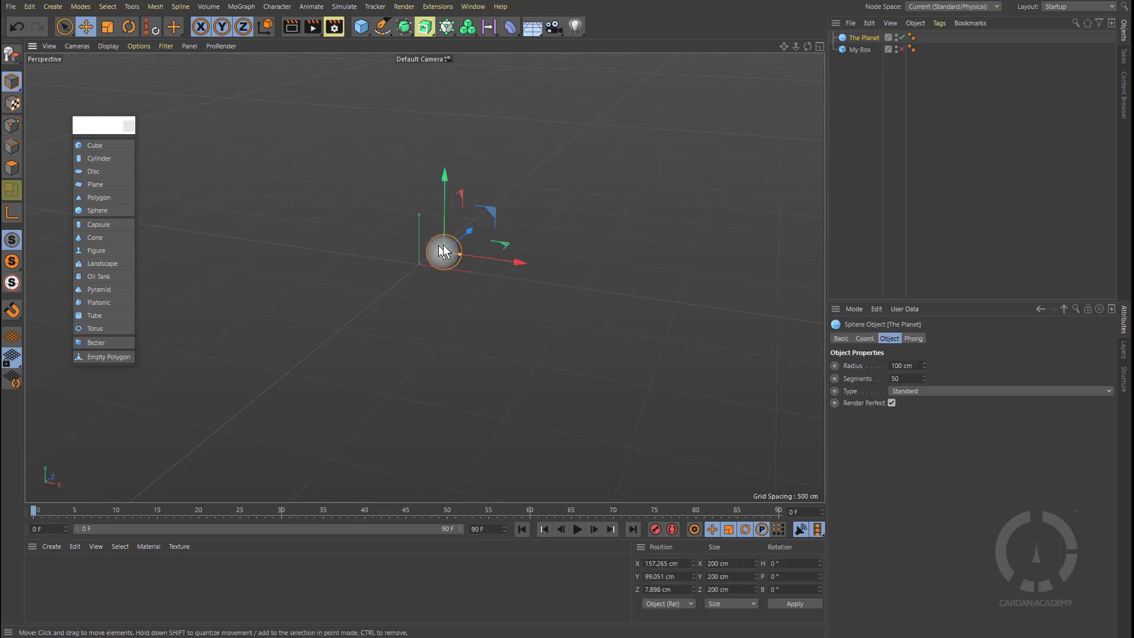
Reset The Planet to the world origin by setting its X, Y and Z positions to 0 cm and applying them
scroll(430, 244, "up", 2)
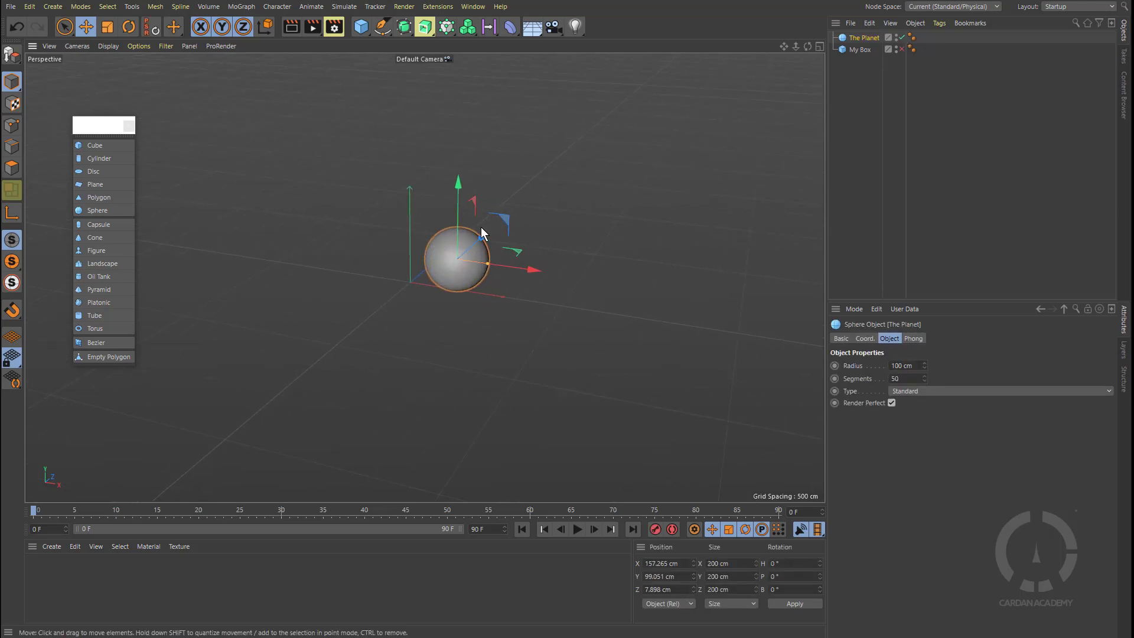
scroll(455, 268, "up", 2)
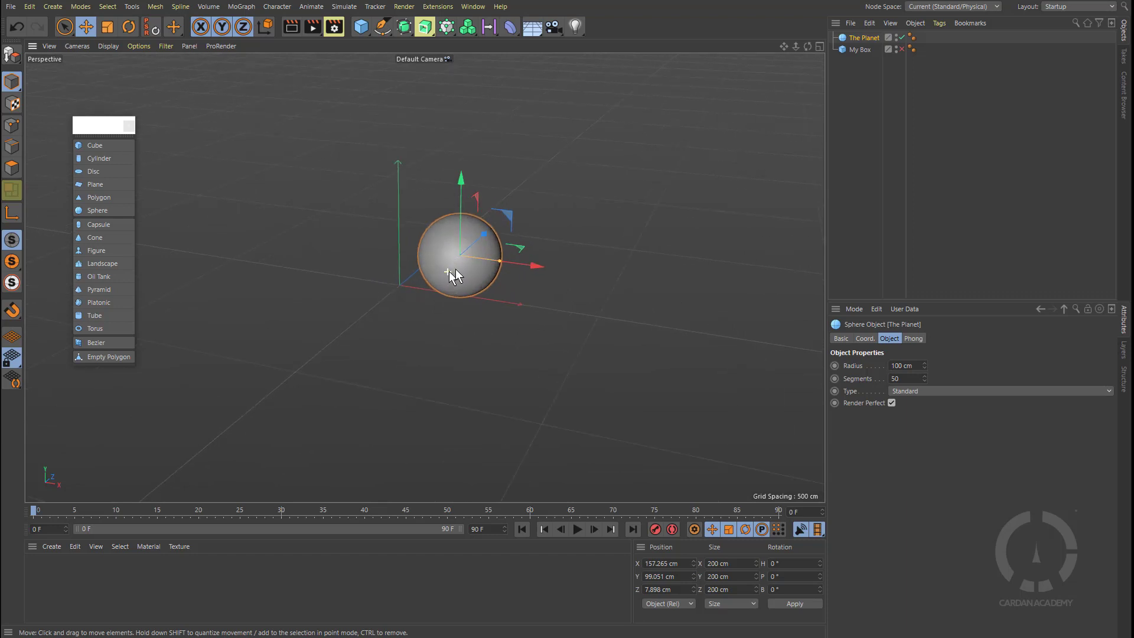
scroll(457, 272, "up", 2)
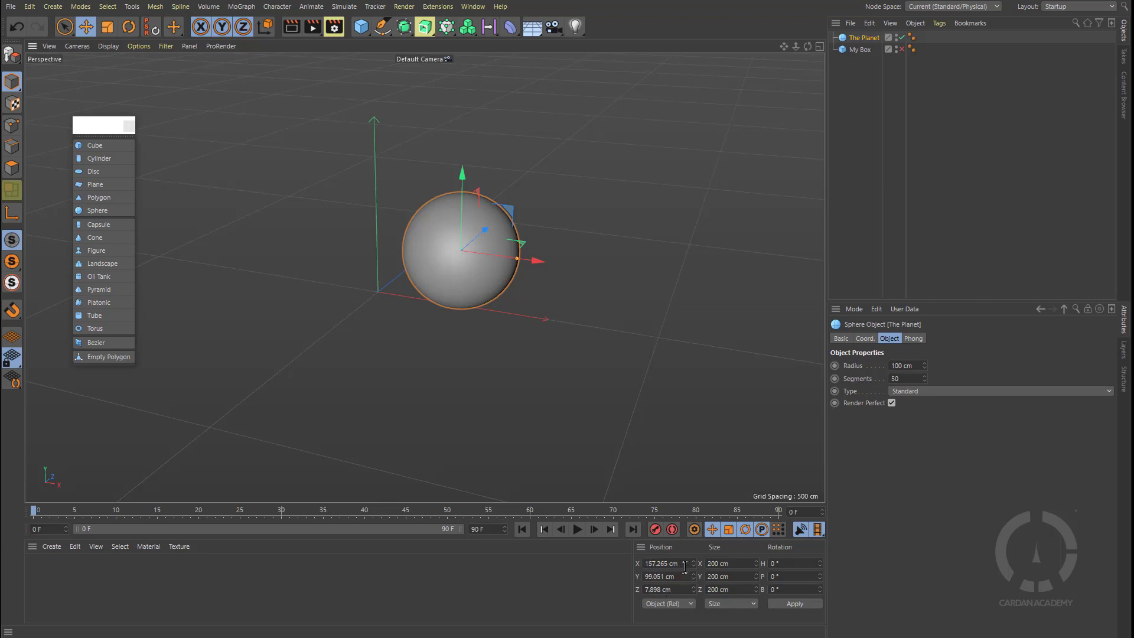
left_click(660, 563)
type("0")
key("Tab")
type("0")
key("Tab")
type("0")
key("Tab")
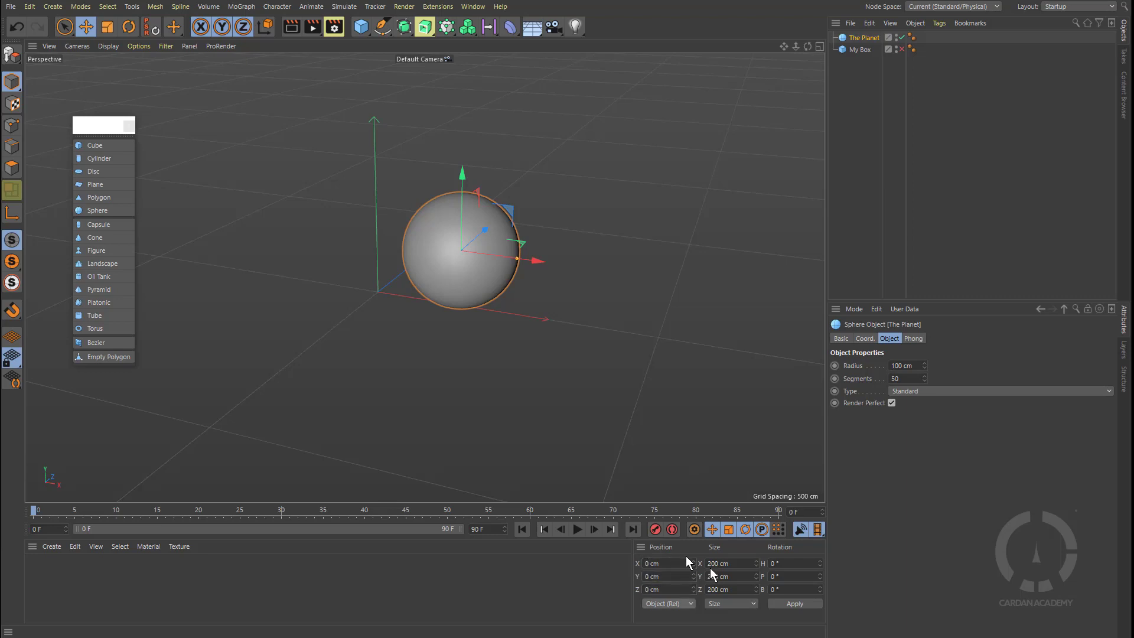
left_click(796, 604)
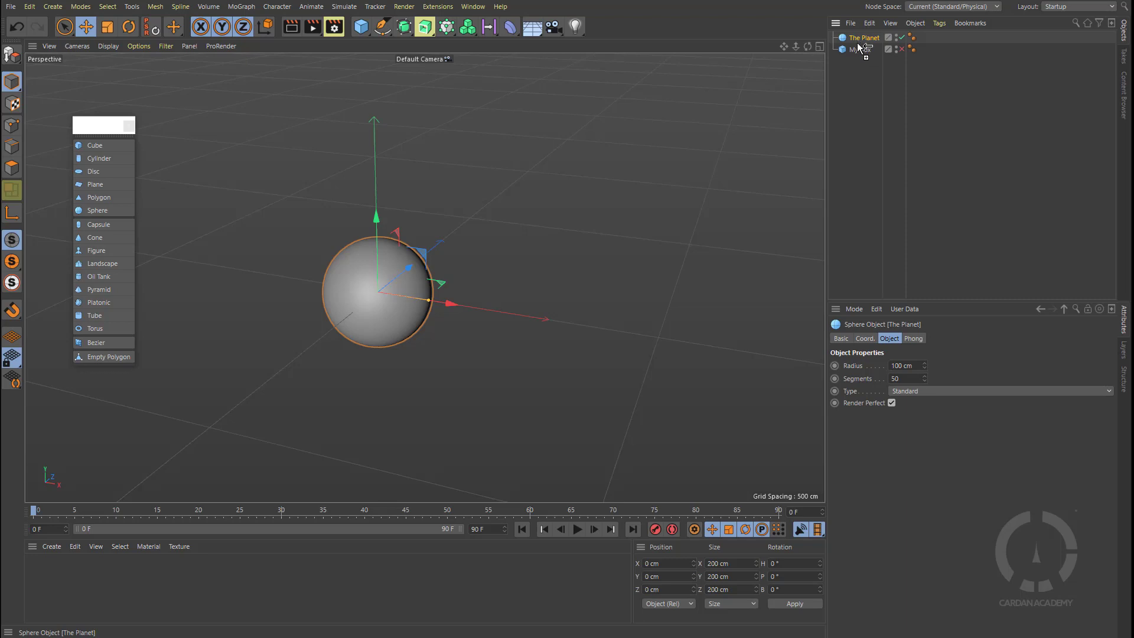
Duplicate The Planet in the object list and move the copy along the X axis to about 222 cm
left_click_drag(856, 42, 861, 57)
left_click_drag(858, 41, 859, 45, "ctrl")
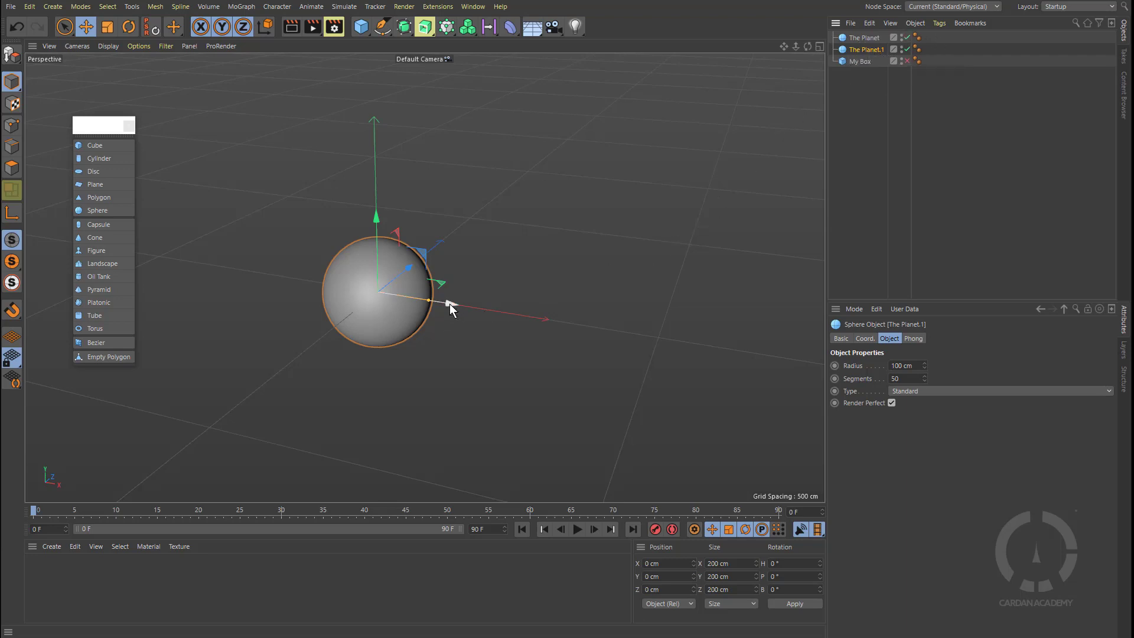
left_click_drag(448, 304, 568, 321)
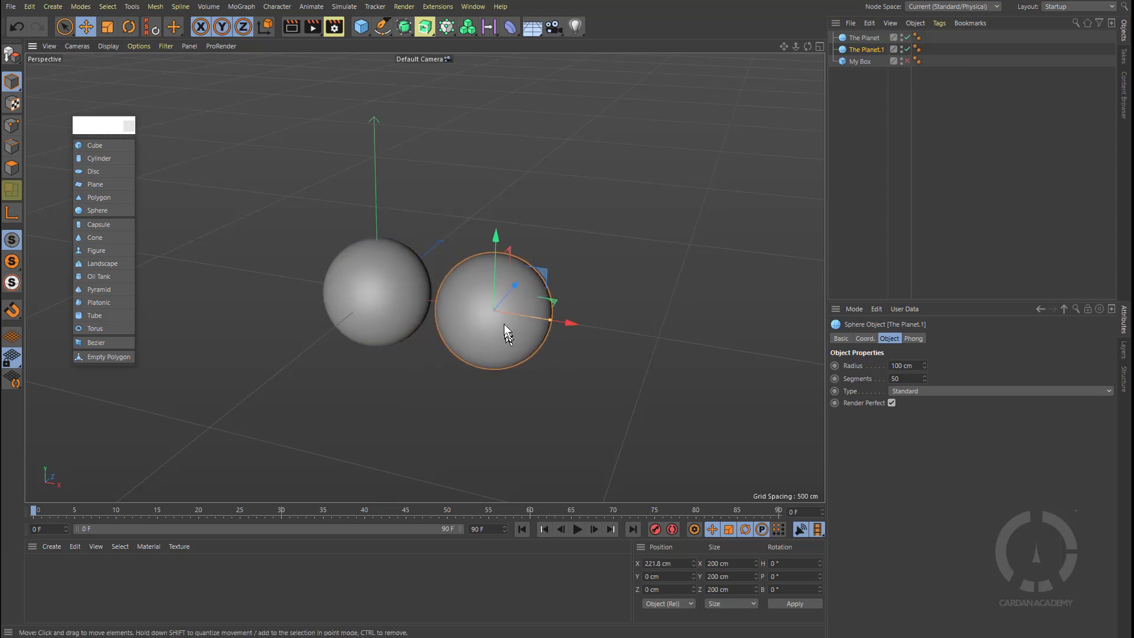
Convert the original sphere, The Planet, into an editable polygon object with Make Editable
left_click(864, 39)
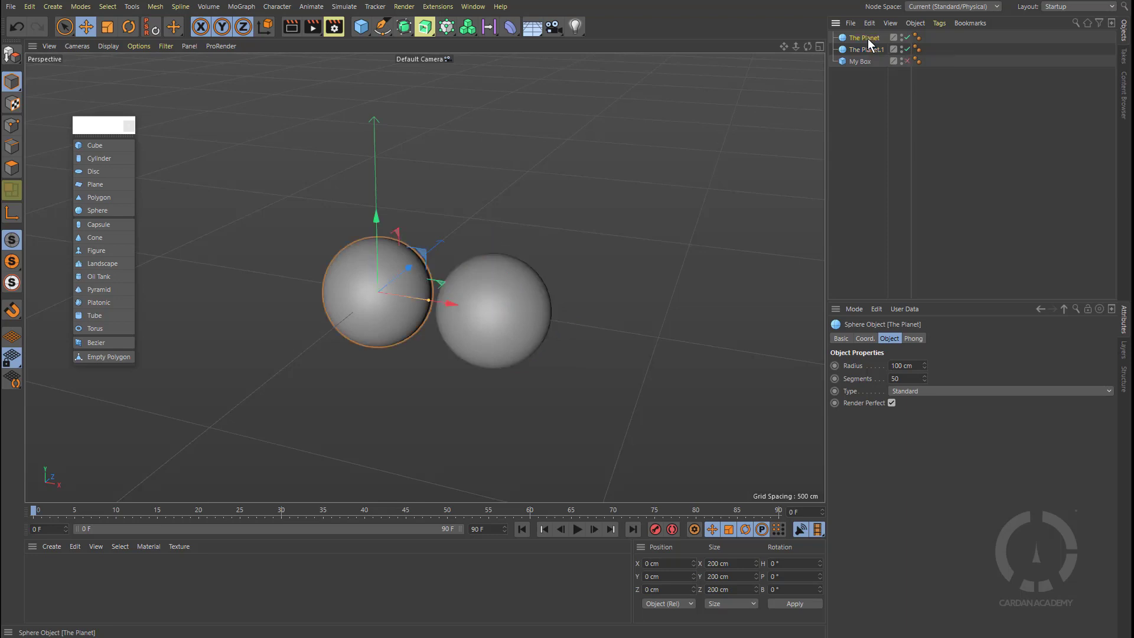
left_click(13, 58)
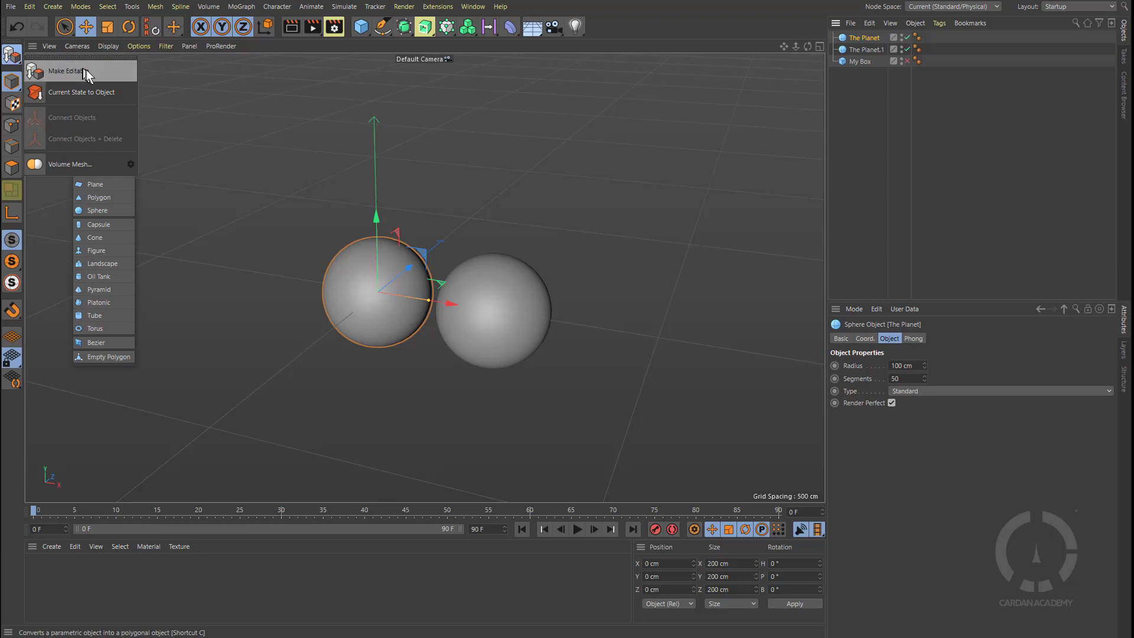
left_click(86, 70)
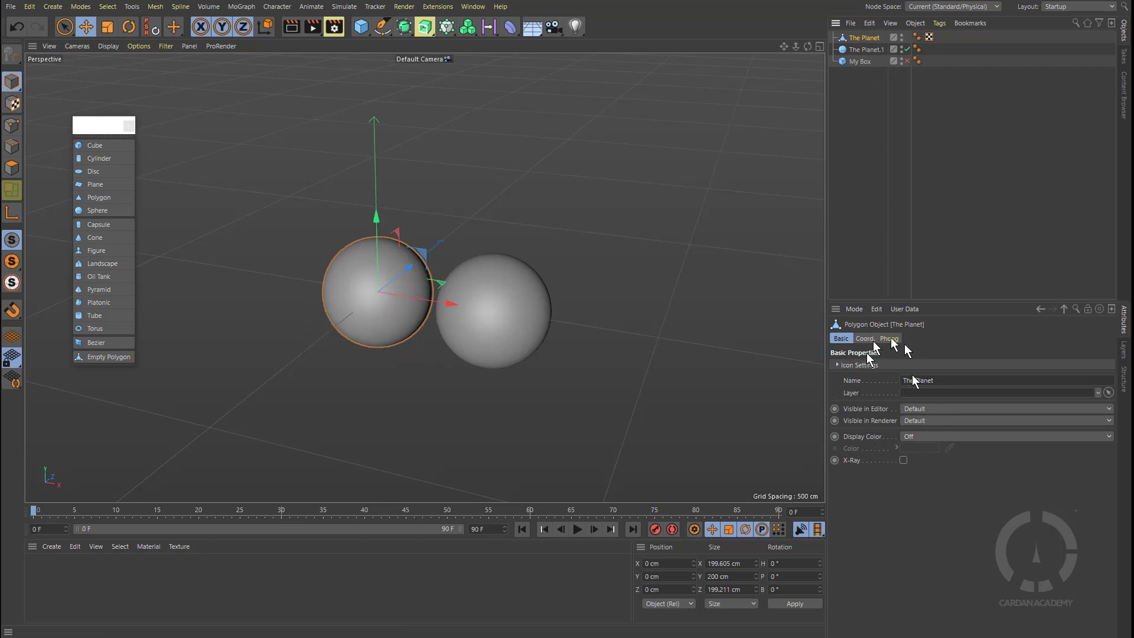
Compare the attributes of the parametric copy and the polygonal sphere, and delete the polygonal The Planet
left_click(865, 49)
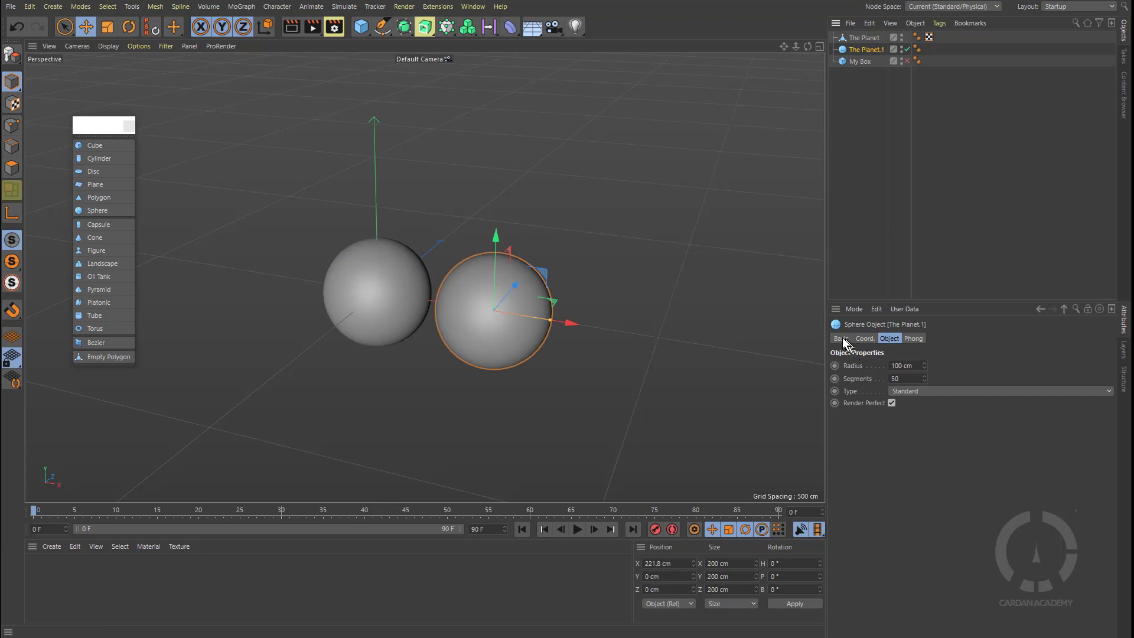
left_click(862, 38)
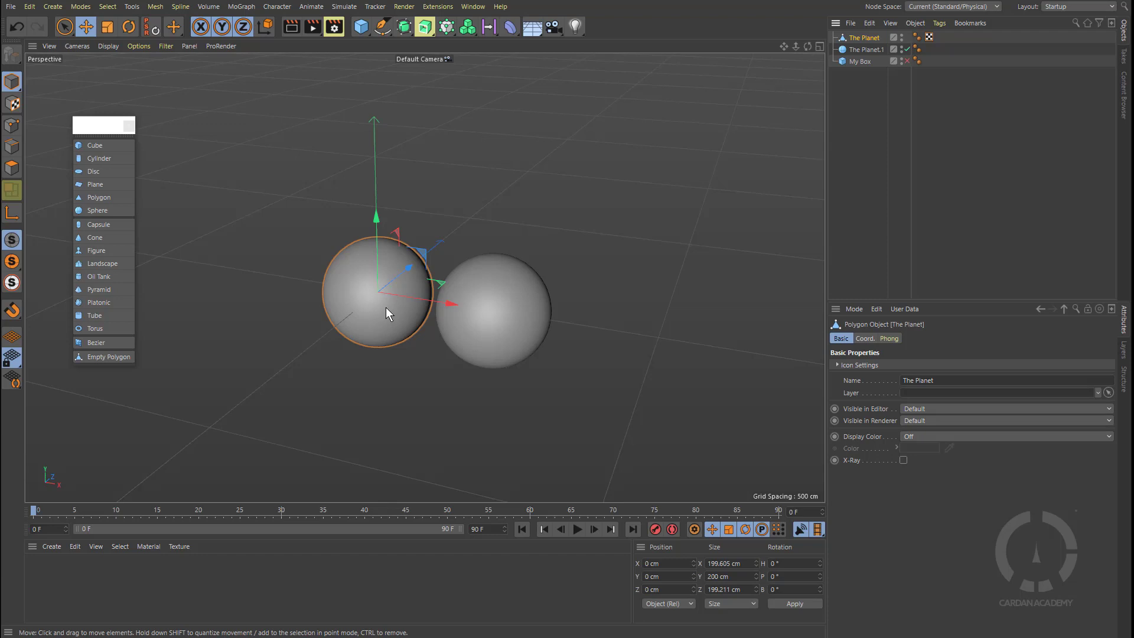
key("Delete")
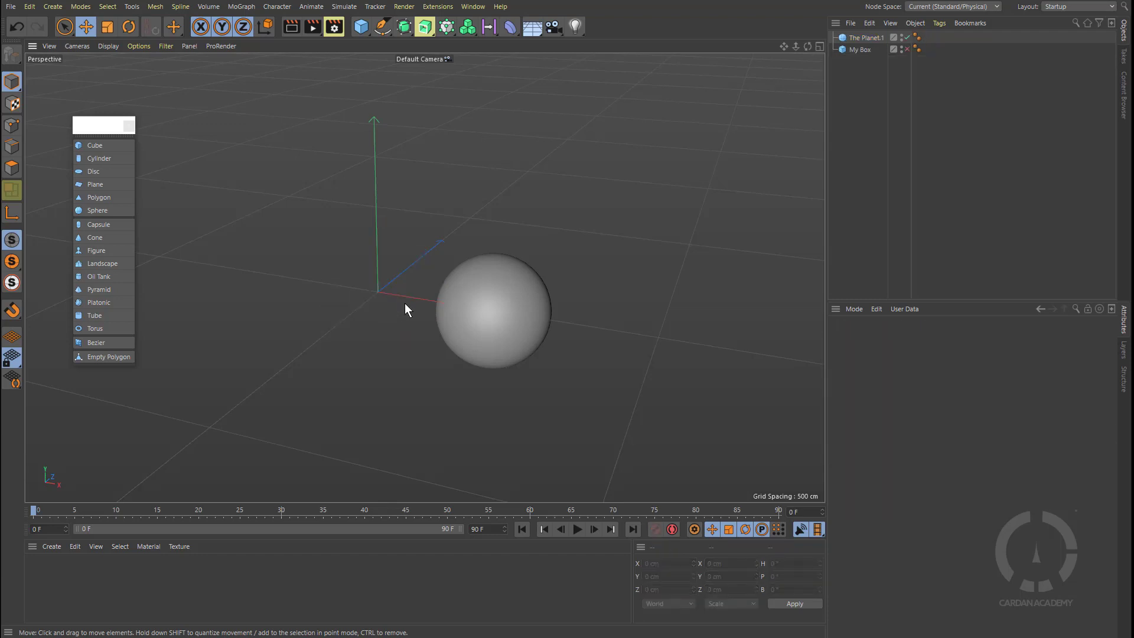
Set the remaining sphere's P.X coordinate to 0 cm in its coordinate properties and deselect it
left_click(869, 38)
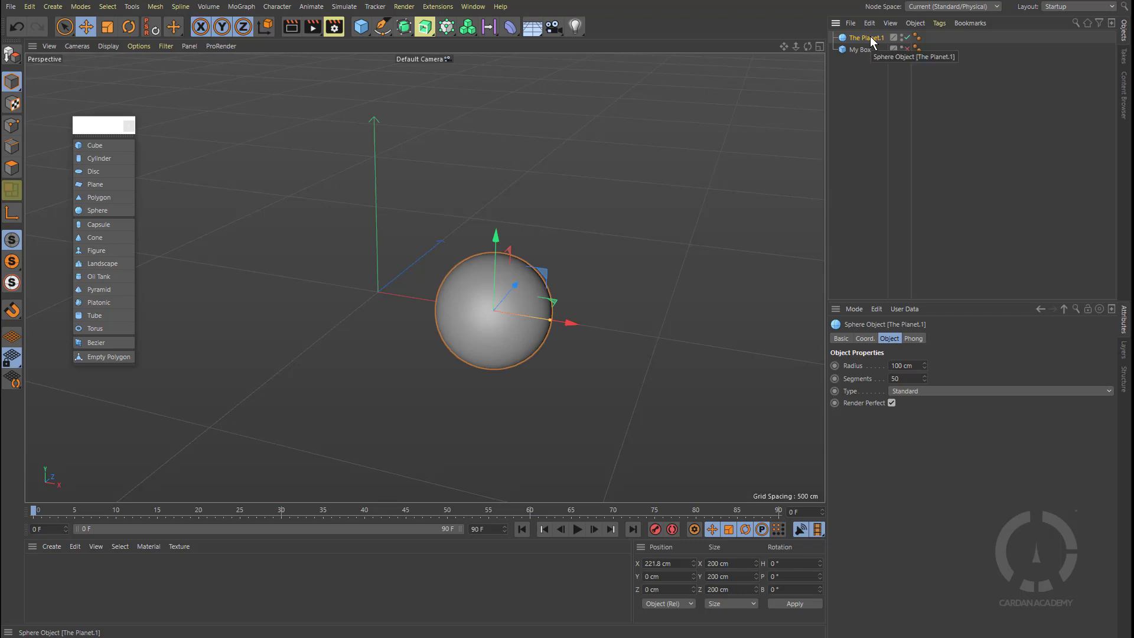
left_click(843, 339)
left_click(865, 339)
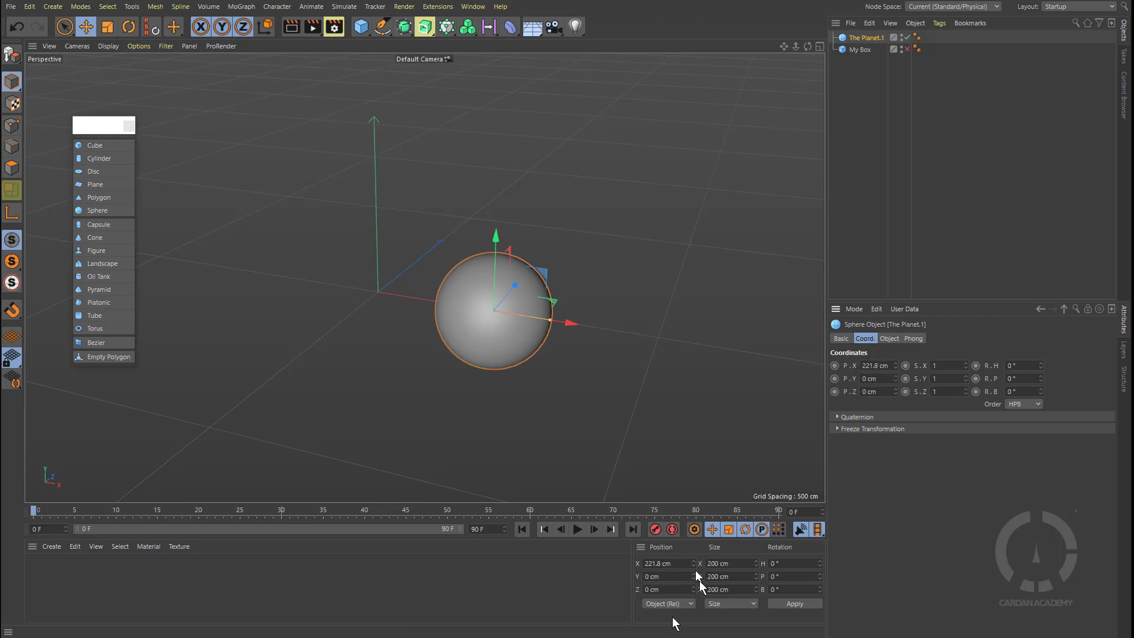
double_click(876, 365)
key("Return")
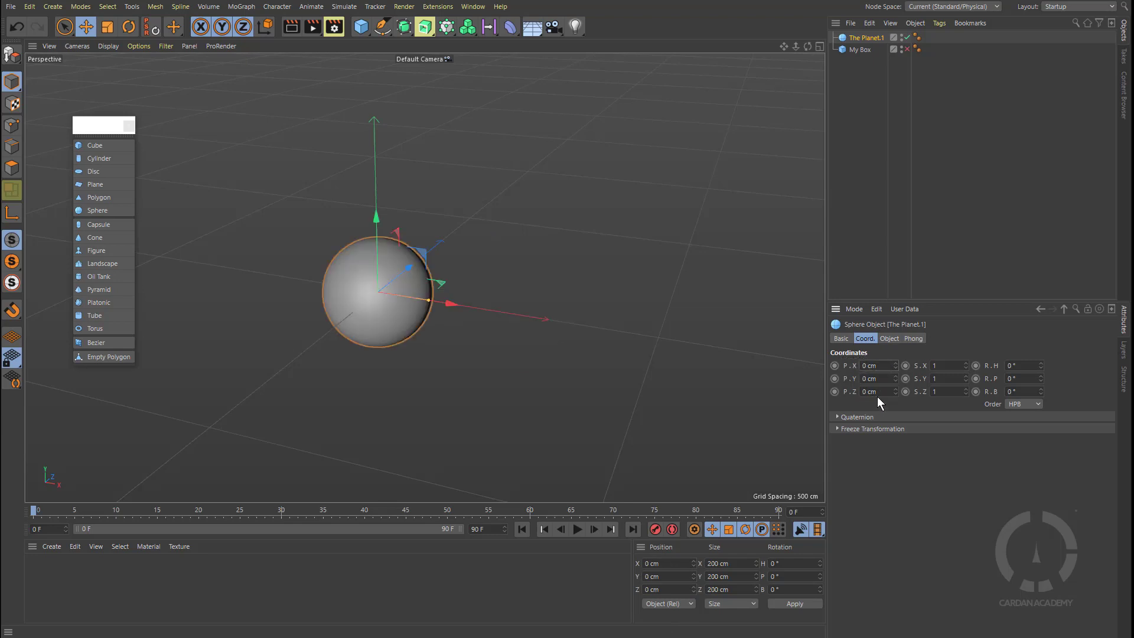
left_click(858, 236)
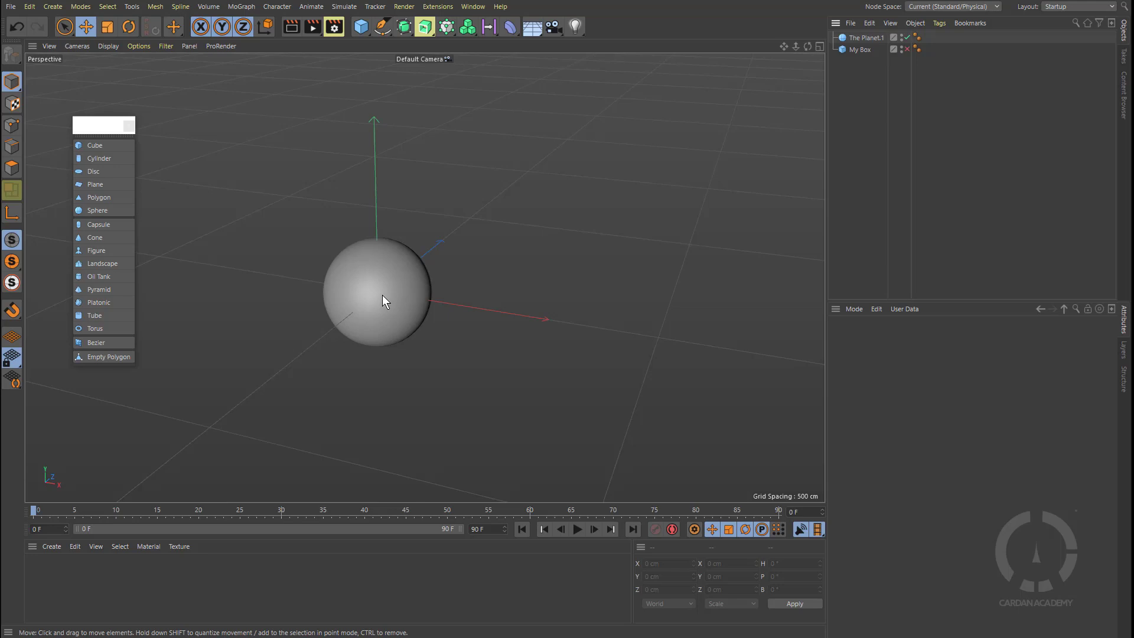
Try resizing the sphere with its radius handle in the viewport and undo the change
left_click(382, 296)
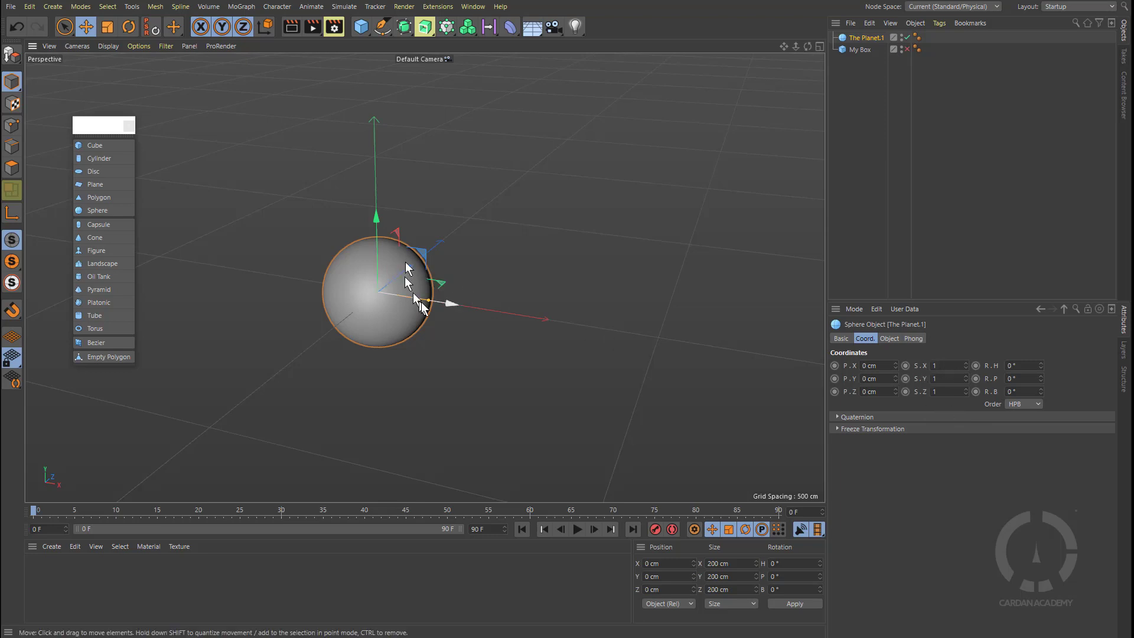
mouse_move(426, 300)
left_mouse_down()
mouse_move(495, 313)
mouse_move(413, 297)
mouse_move(491, 311)
mouse_move(420, 294)
mouse_move(485, 303)
mouse_move(425, 289)
mouse_move(444, 294)
left_mouse_up()
key("ctrl+z")
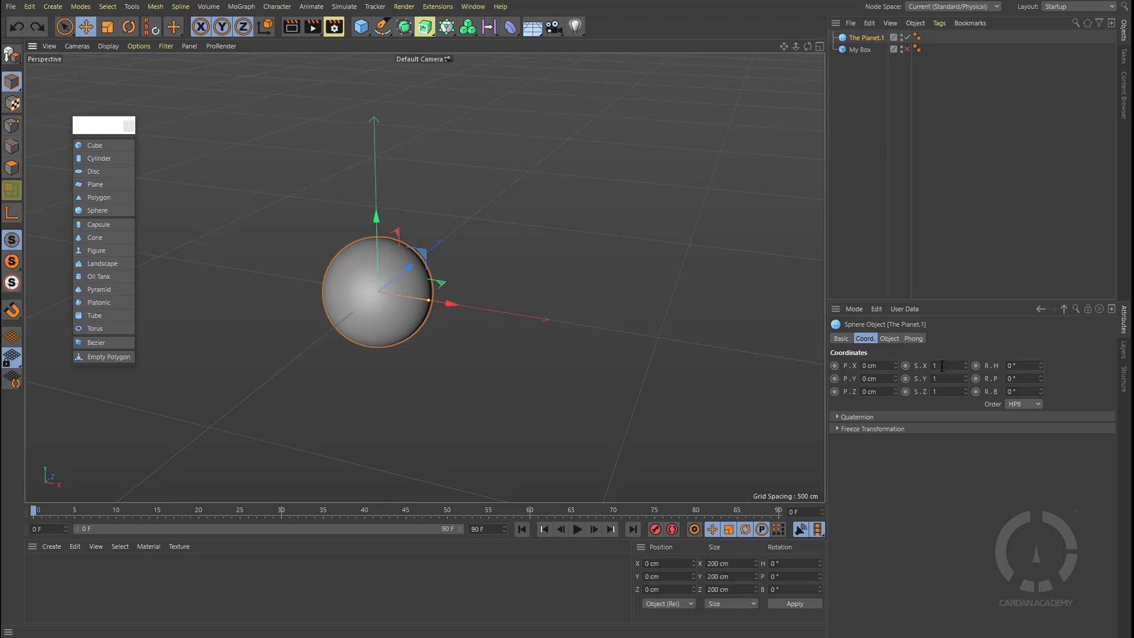
Stretch the sphere vertically by setting its S.Y scale to 2, and deselect it
left_click_drag(965, 376, 965, 320)
left_click_drag(950, 378, 919, 376)
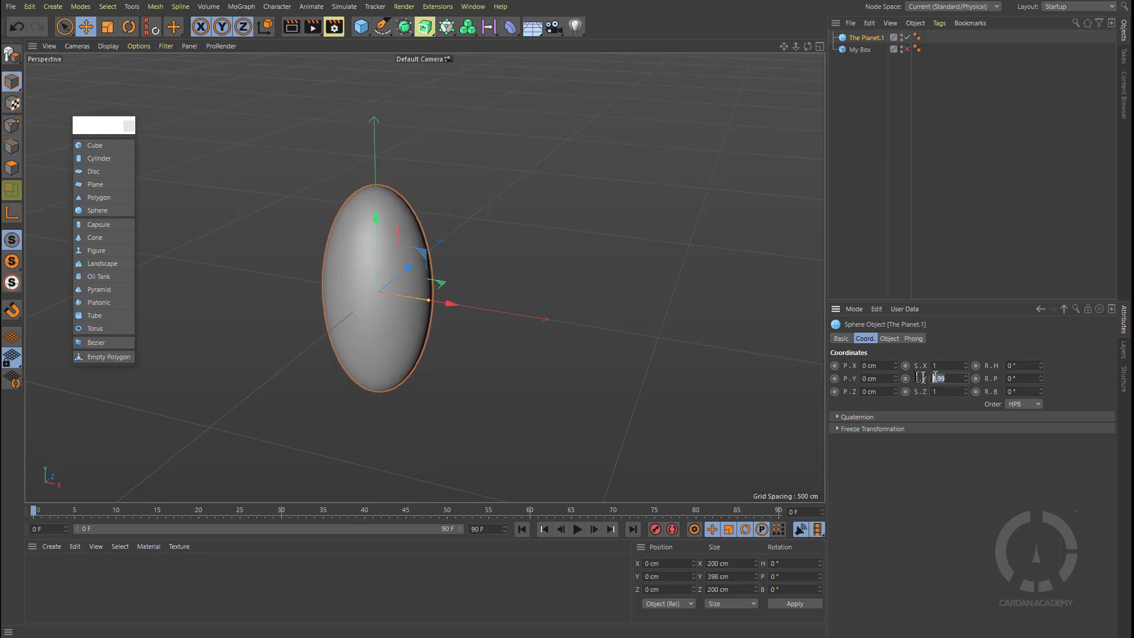
type("2")
key("Return")
left_click(846, 183)
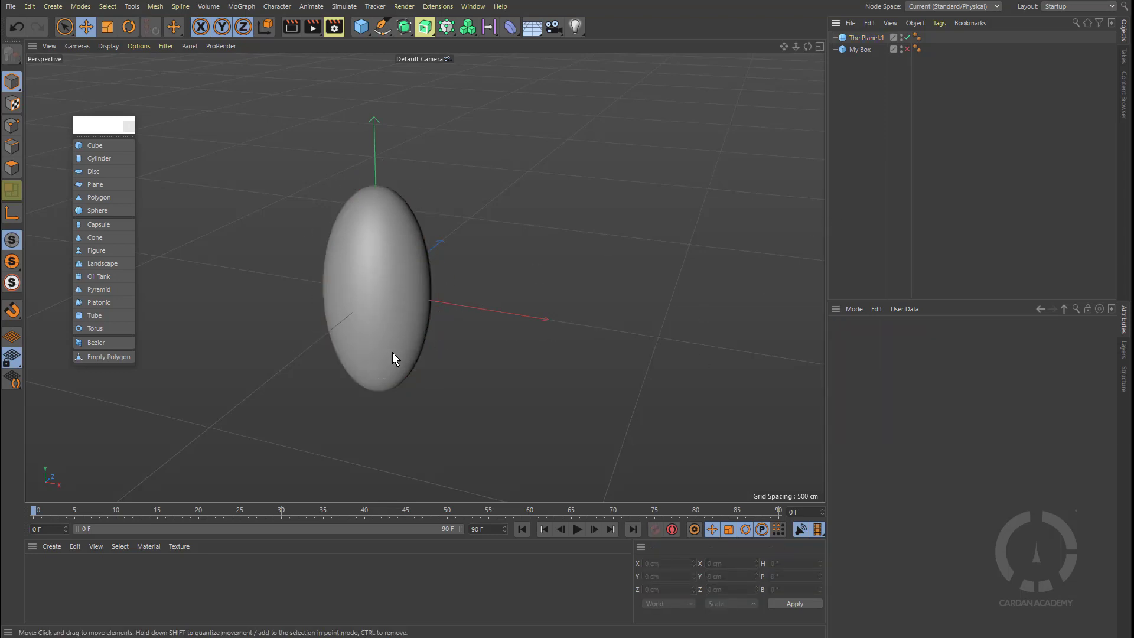
Select the stretched sphere, try rotating it around its Z axis with the Rotate tool, and undo the rotations
left_click(373, 209)
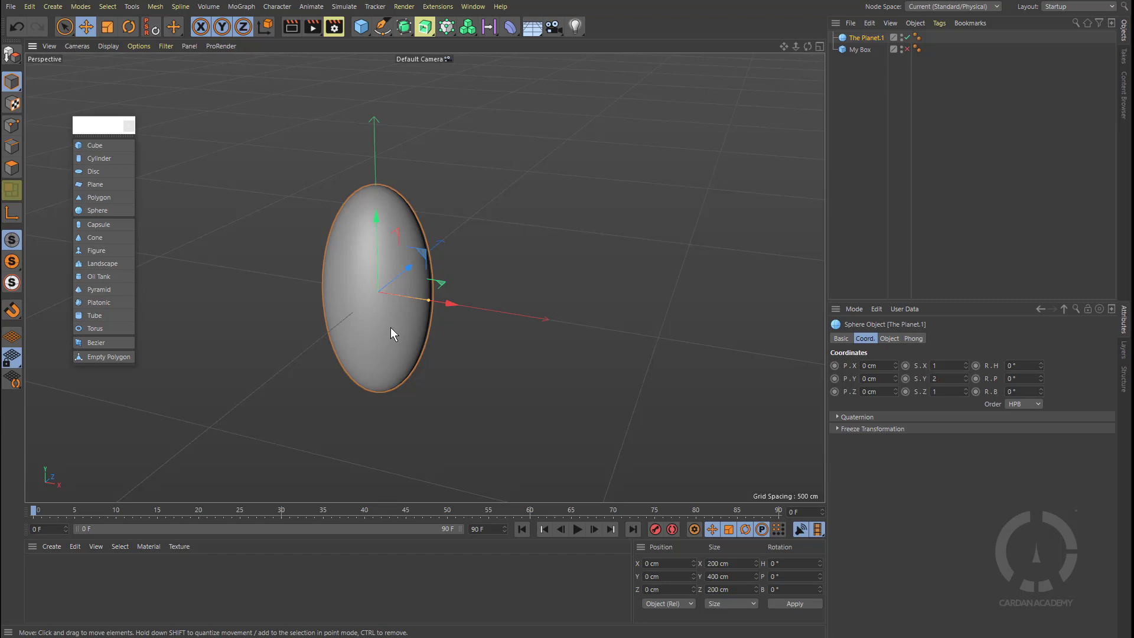
key("r")
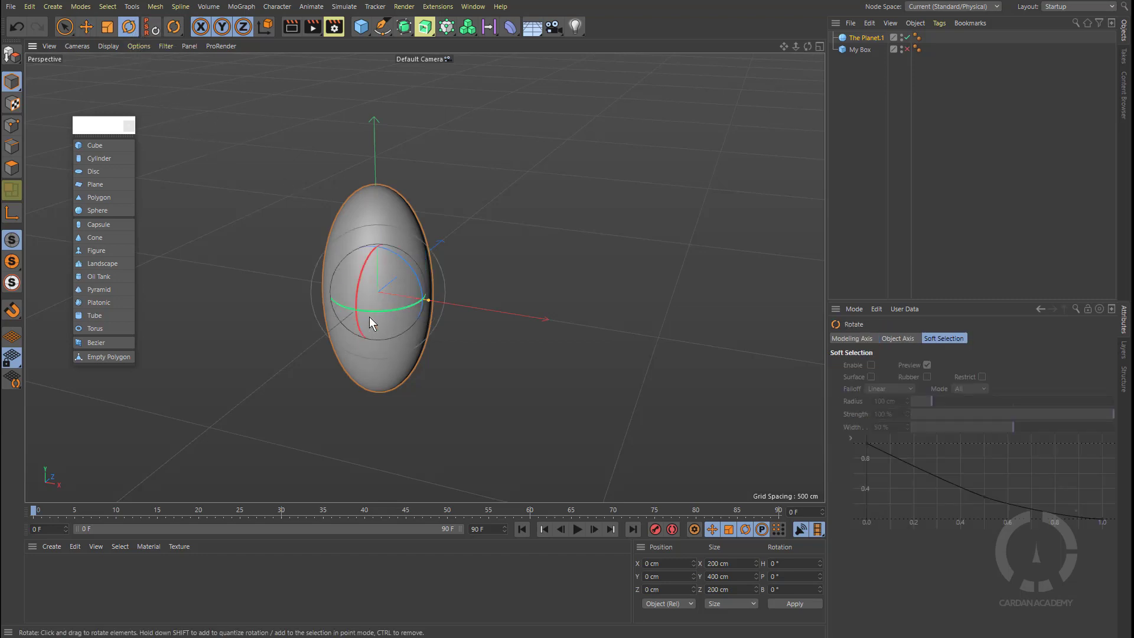
scroll(380, 313, "up", 5)
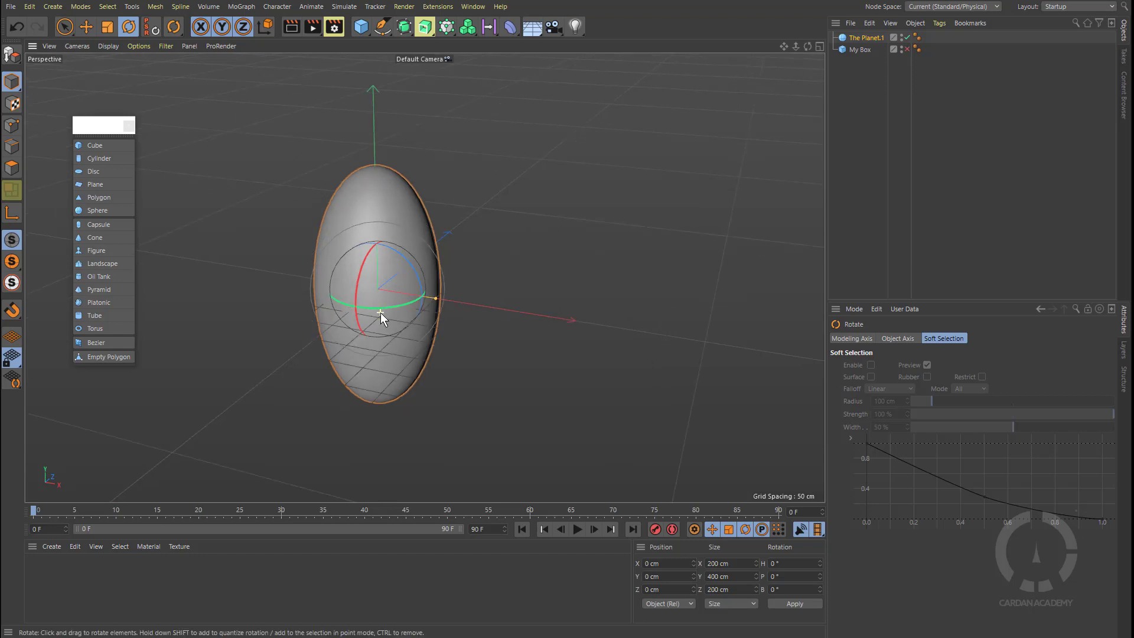
scroll(383, 313, "up", 1)
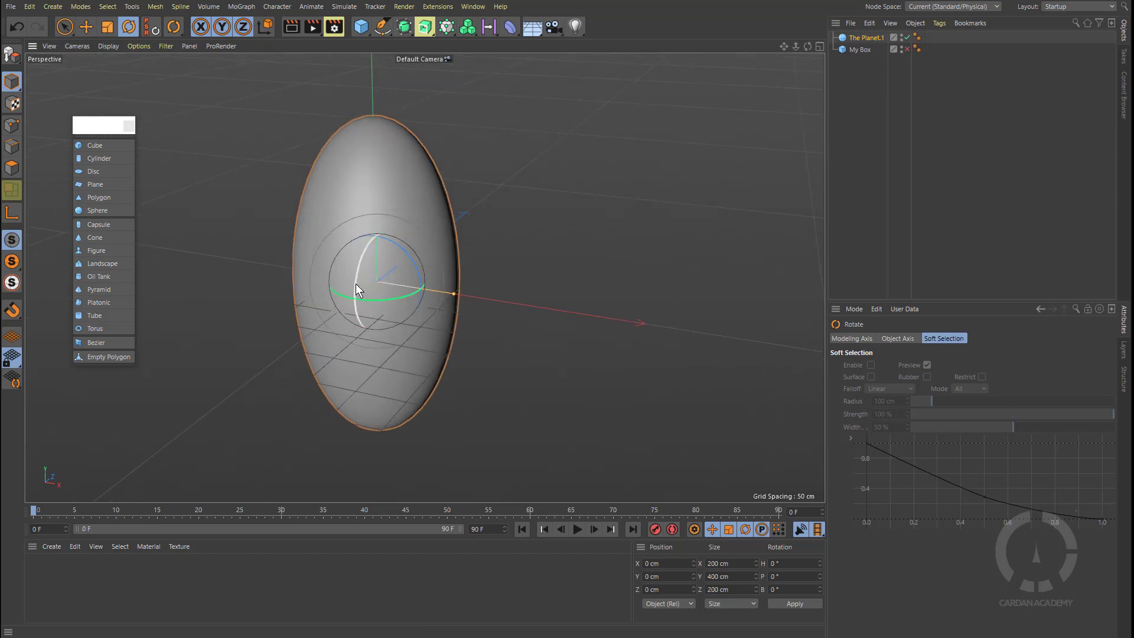
left_click_drag(413, 263, 434, 308)
key("ctrl+z")
left_click_drag(418, 255, 400, 244)
key("ctrl+z")
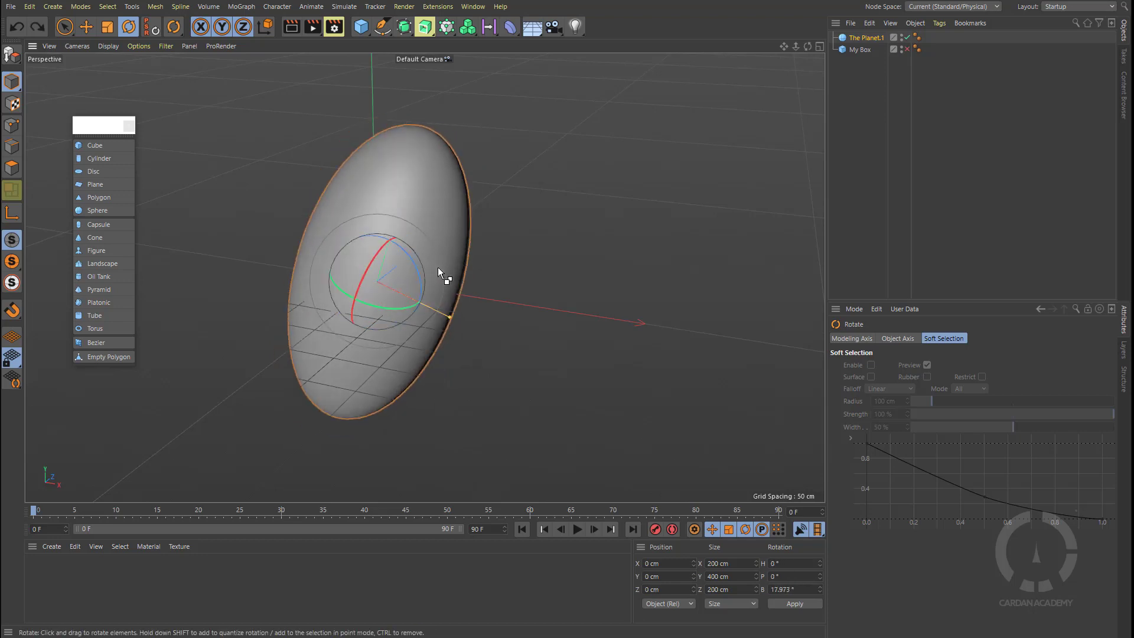
key("ctrl+z")
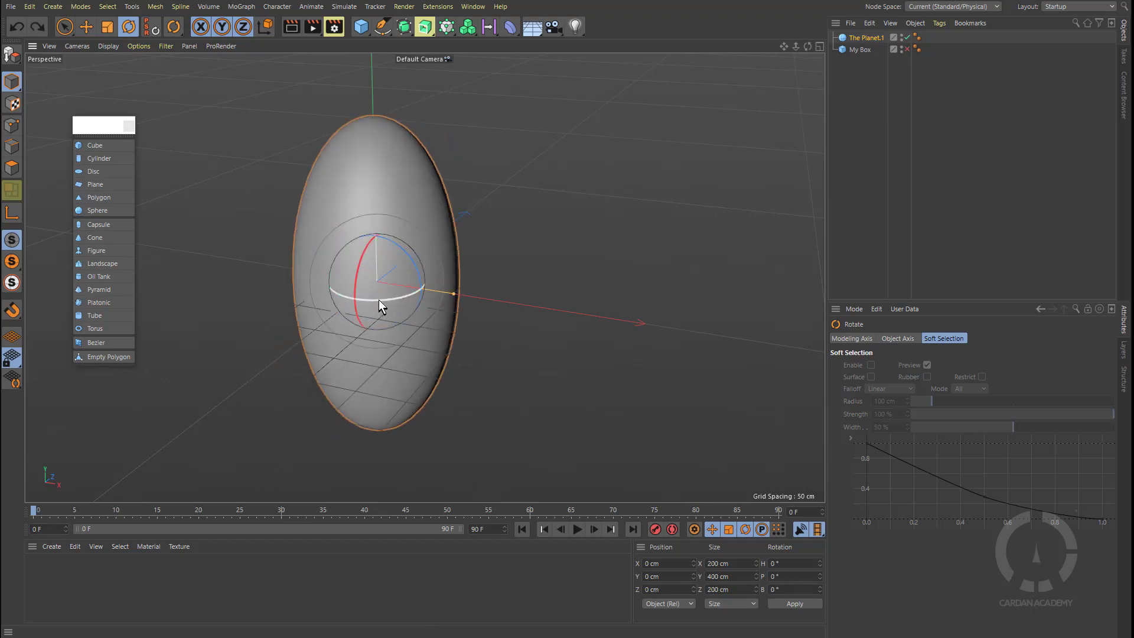
Try rotating the sphere around its Y axis and its X axis, undoing each rotation
left_click_drag(378, 299, 382, 305)
key("ctrl+z")
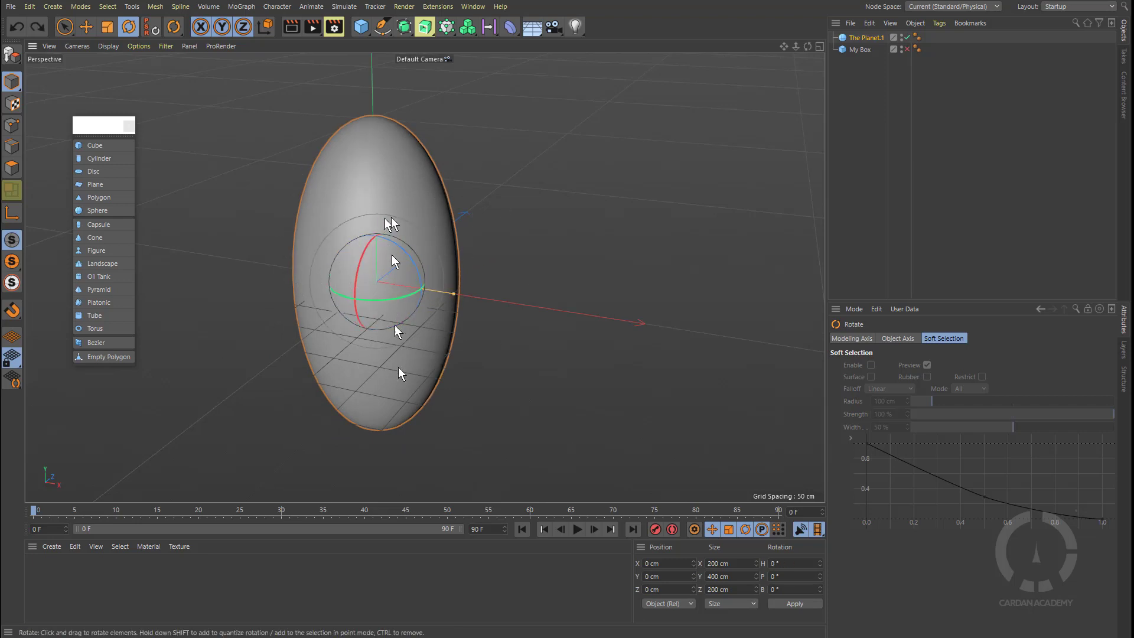
mouse_move(358, 271)
left_mouse_down()
mouse_move(363, 284)
mouse_move(369, 239)
mouse_move(360, 265)
left_mouse_up()
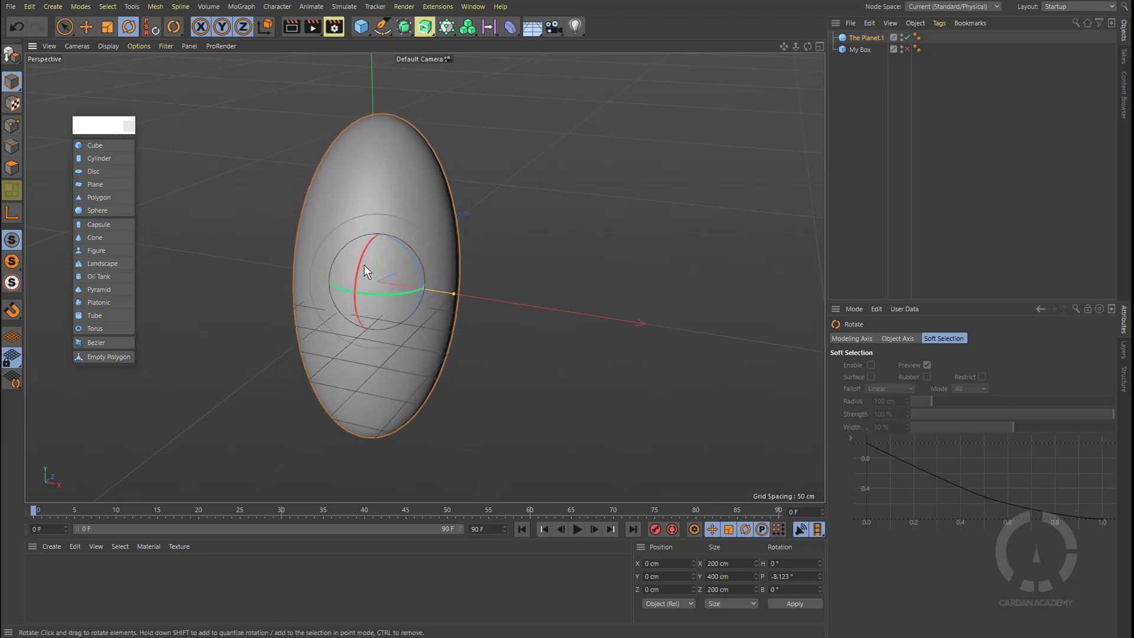
key("ctrl+z")
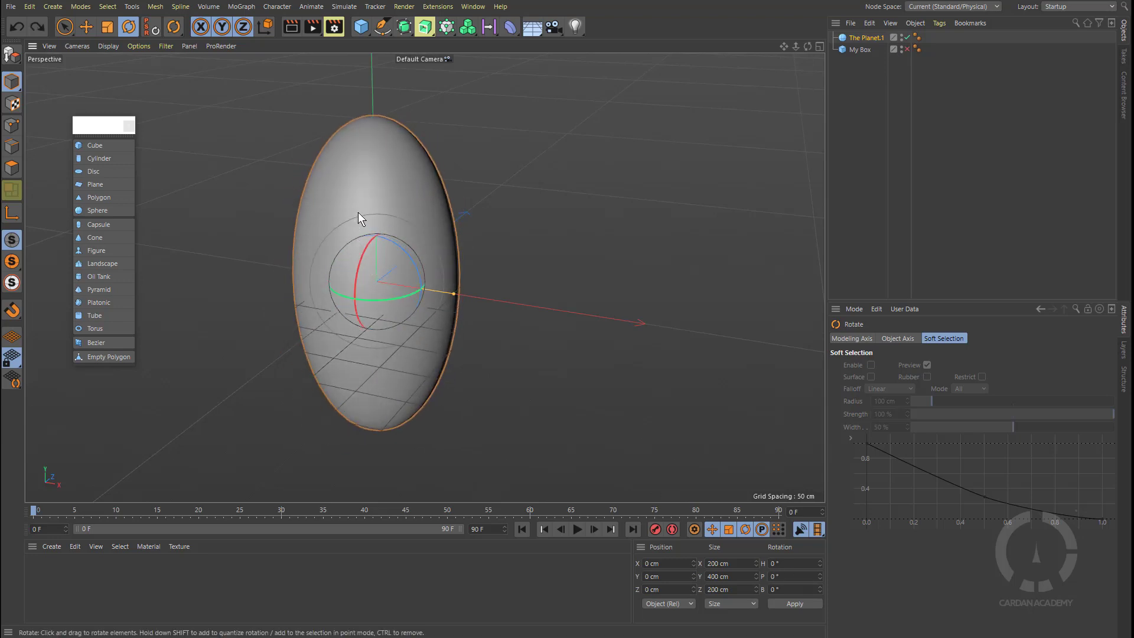
Scale the parametric sphere uniformly with the Scale tool to about 167 x 334 x 167 cm
key("t")
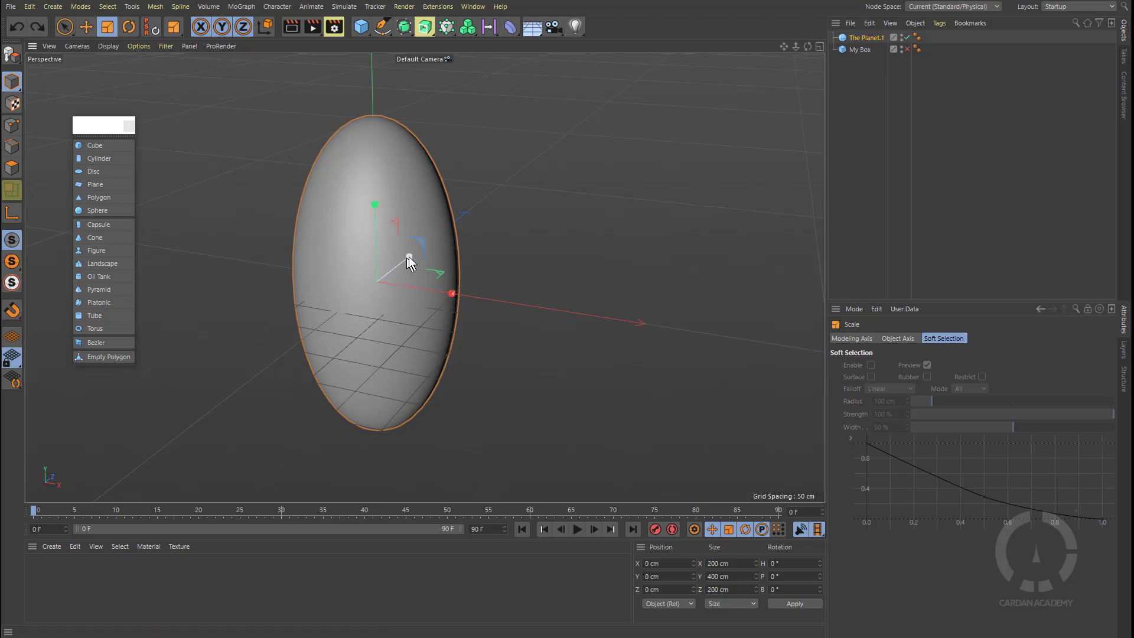
left_click_drag(412, 254, 376, 232)
left_click_drag(414, 285, 530, 309)
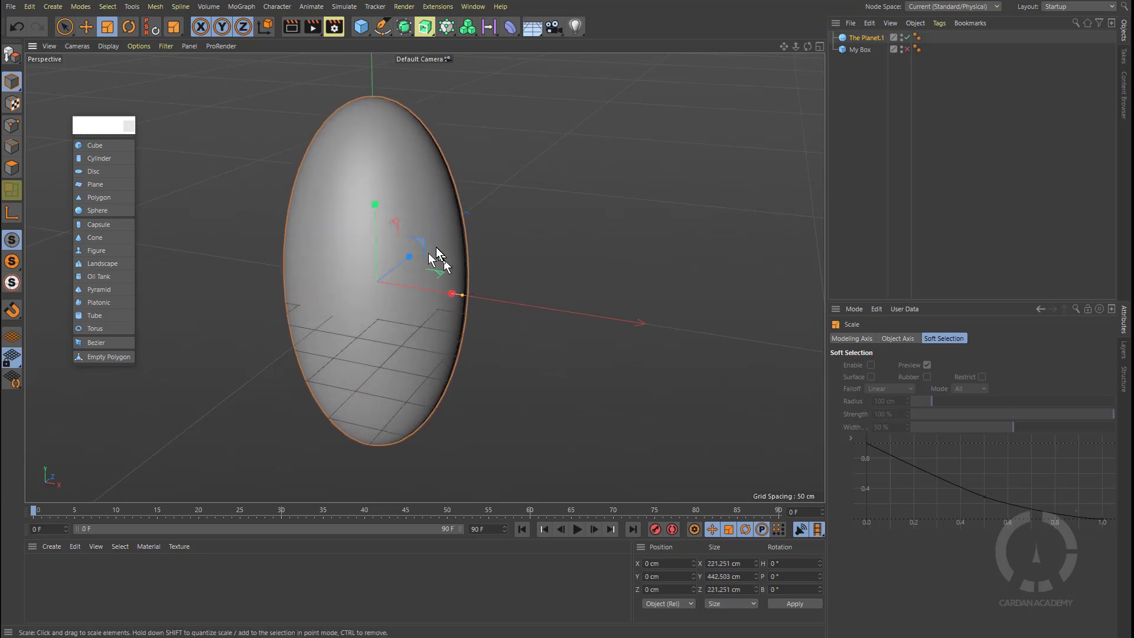
mouse_move(417, 252)
left_mouse_down()
mouse_move(427, 253)
mouse_move(404, 267)
left_mouse_up()
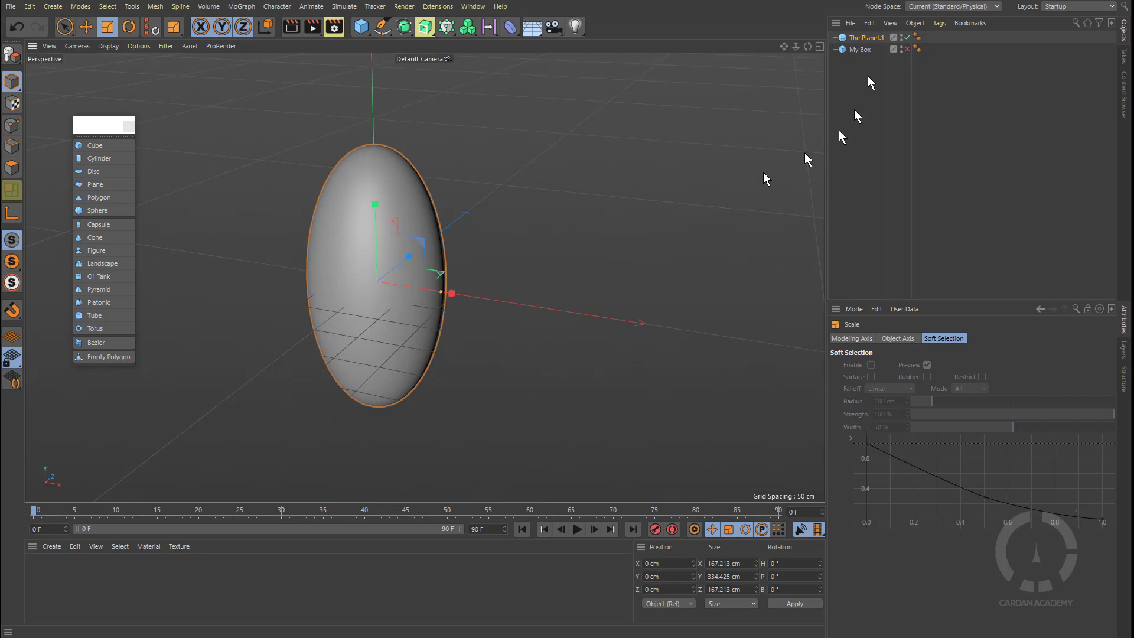
Make the sphere editable and scale it on individual axes to about 52 x 507 x 141 cm
left_click(16, 56)
left_click(80, 74)
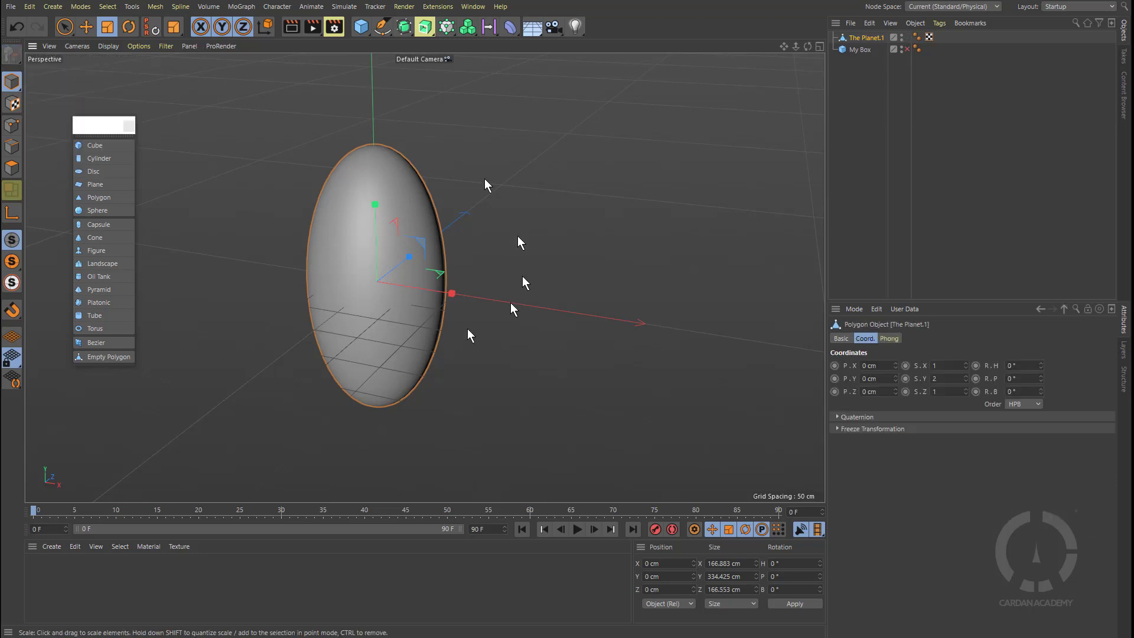
left_click_drag(454, 295, 393, 274)
left_click_drag(374, 205, 385, 161)
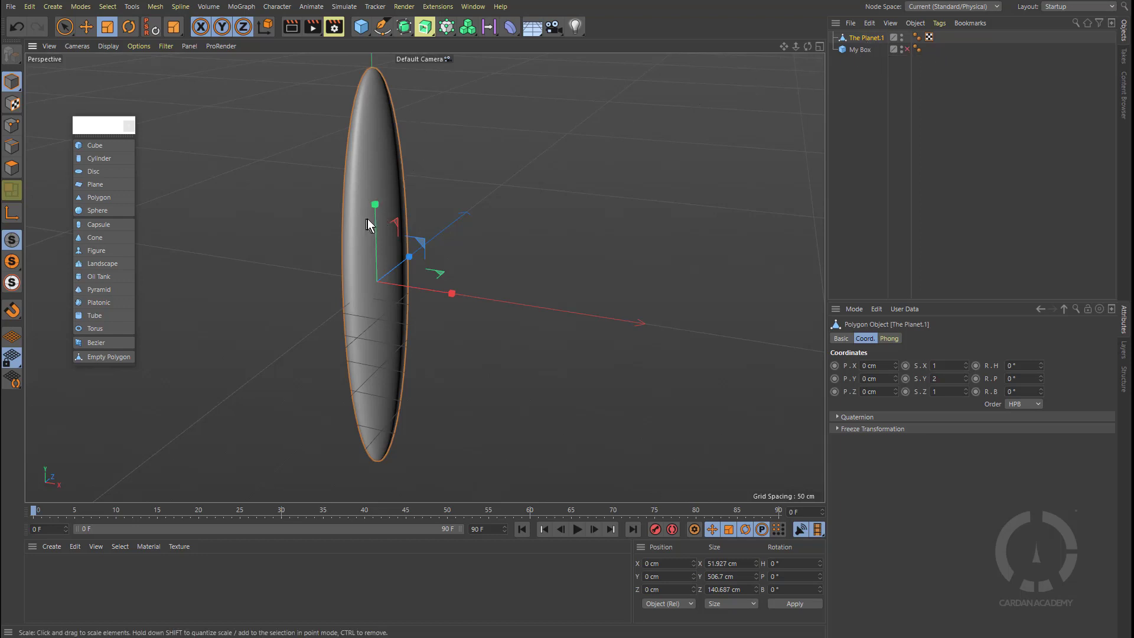
Rotate the polygonal sphere around each axis to about H 6.7°, P 37.5° and B 44.8°
left_click(129, 27)
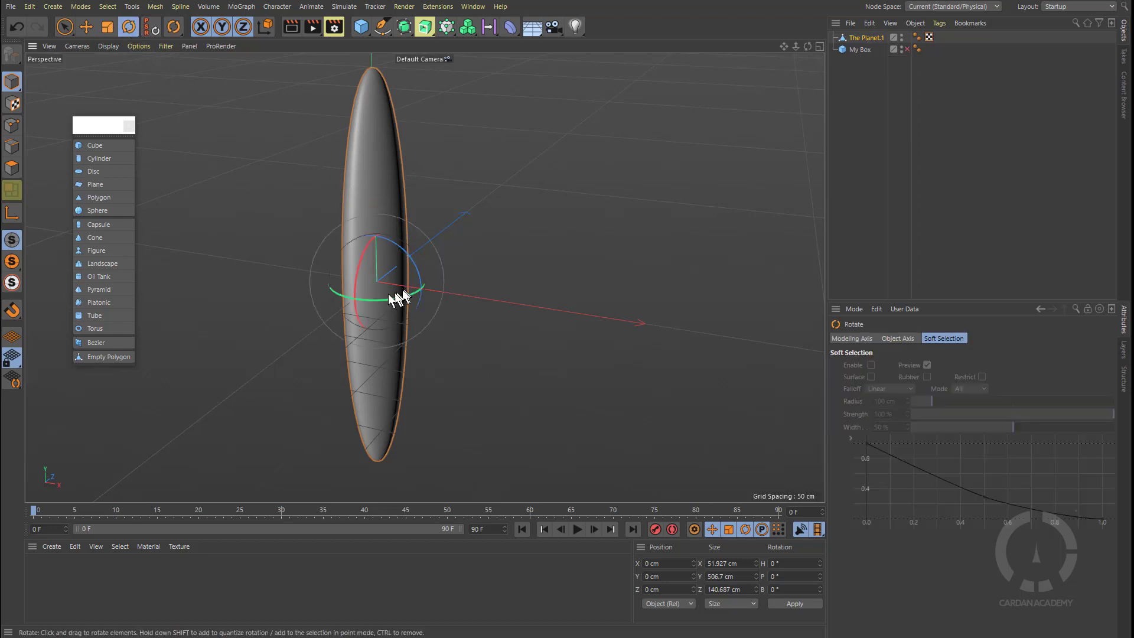
mouse_move(383, 300)
left_mouse_down()
mouse_move(429, 308)
mouse_move(330, 310)
mouse_move(513, 325)
mouse_move(355, 326)
mouse_move(398, 315)
left_mouse_up()
left_click_drag(364, 264, 346, 308)
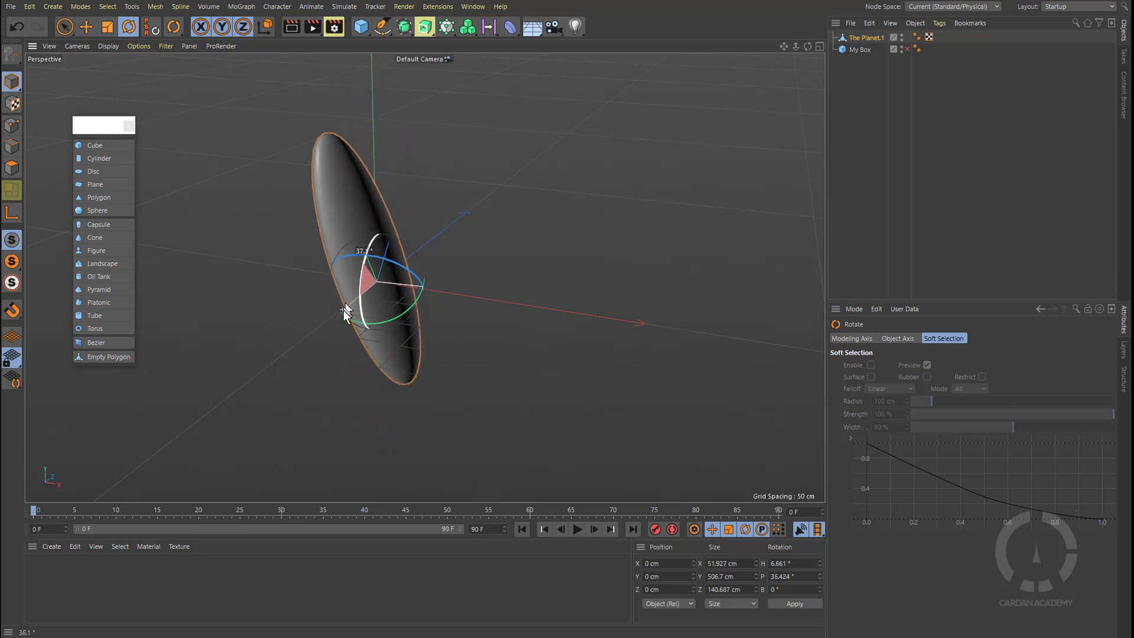
left_click_drag(395, 261, 432, 282)
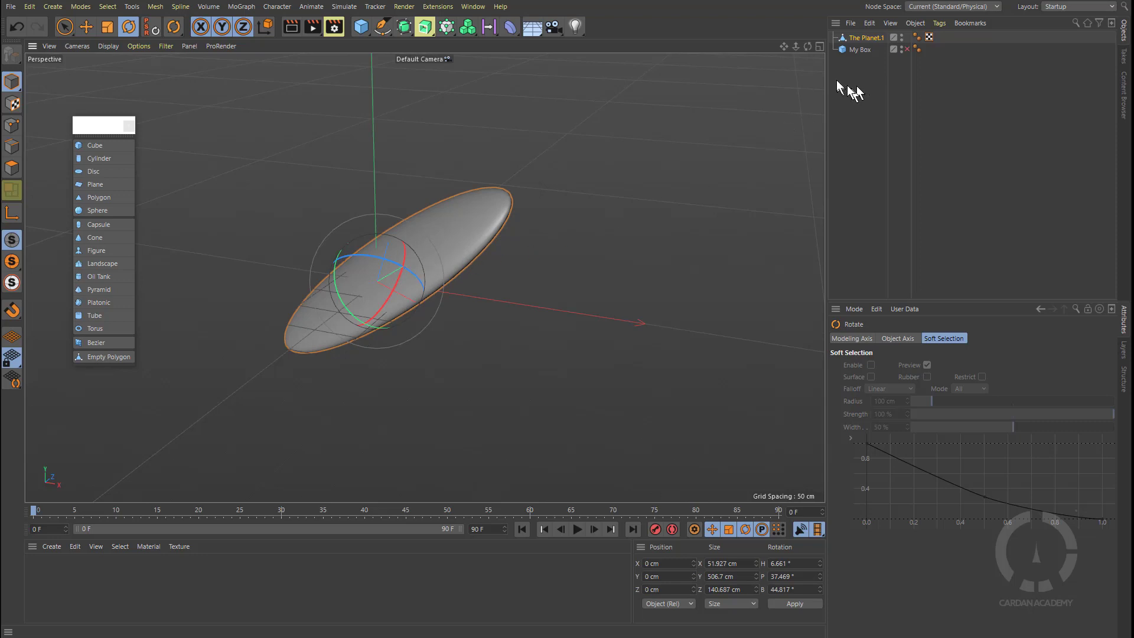
Flatten the rotated object along its own X axis to about 14 cm with the Scale tool
left_click(106, 29)
left_click_drag(449, 322, 415, 309)
left_click_drag(526, 323, 481, 308, "alt")
left_click_drag(479, 350, 470, 278)
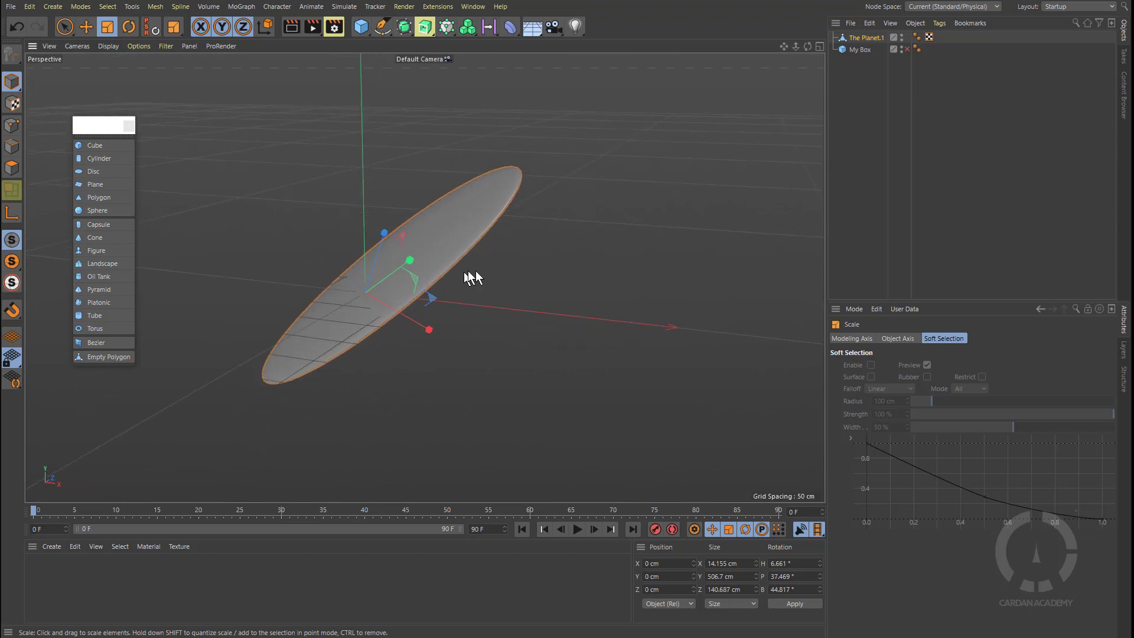
Reset The Planet.1's rotation by setting R.H, R.P and R.B to 0° in its coordinate properties
left_click(867, 38)
left_click(1020, 365)
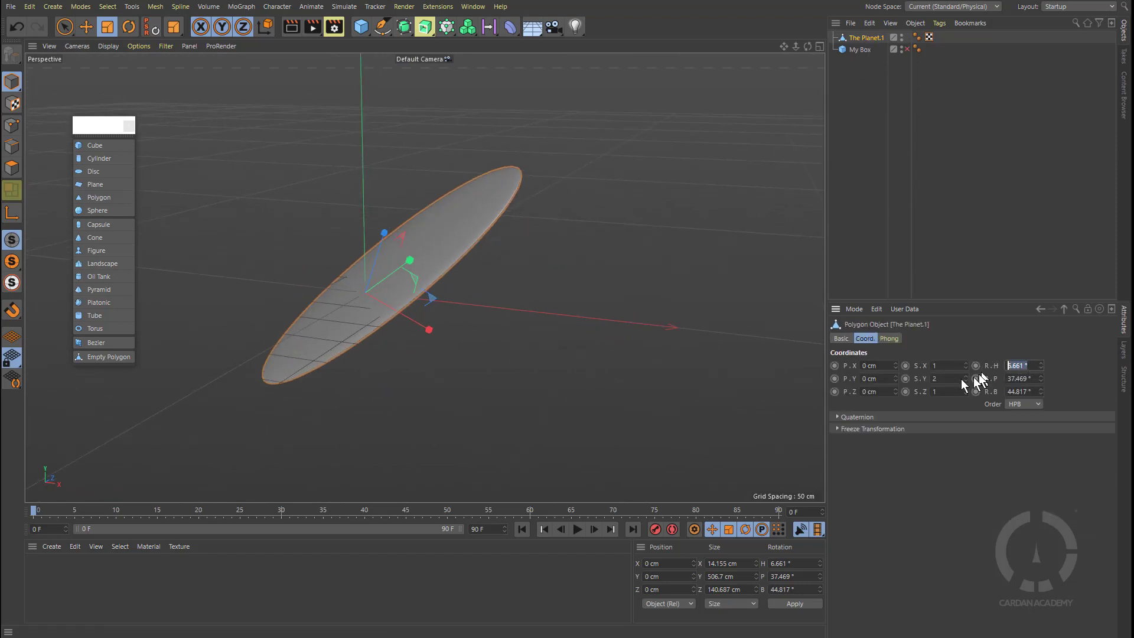
type("0")
key("Tab")
type("0")
left_click(1022, 392)
type("0")
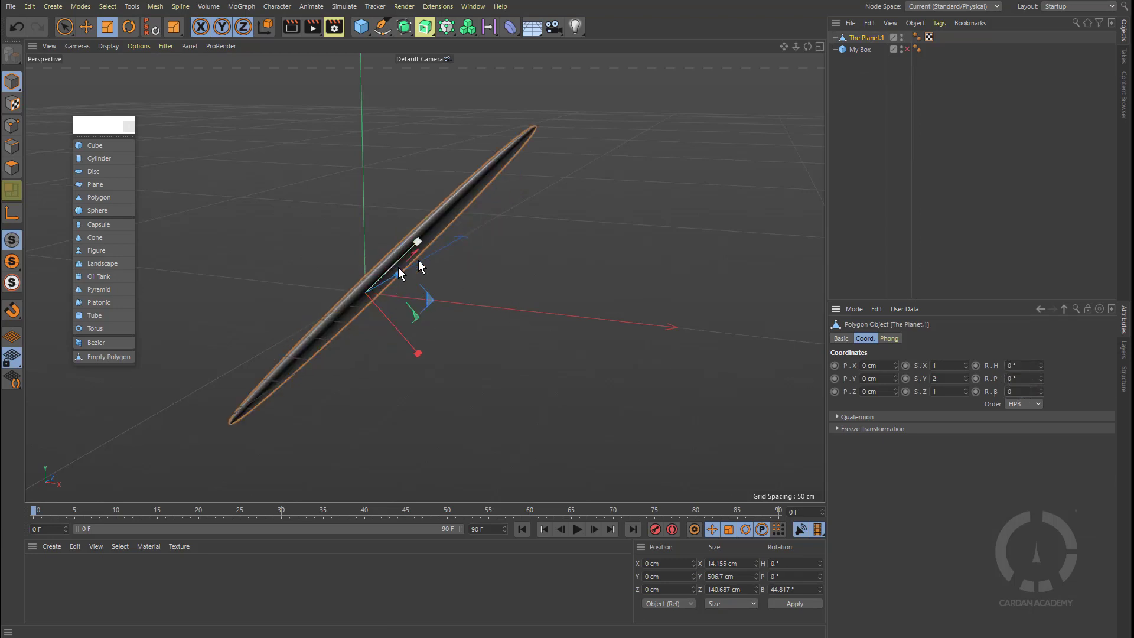
key("Return")
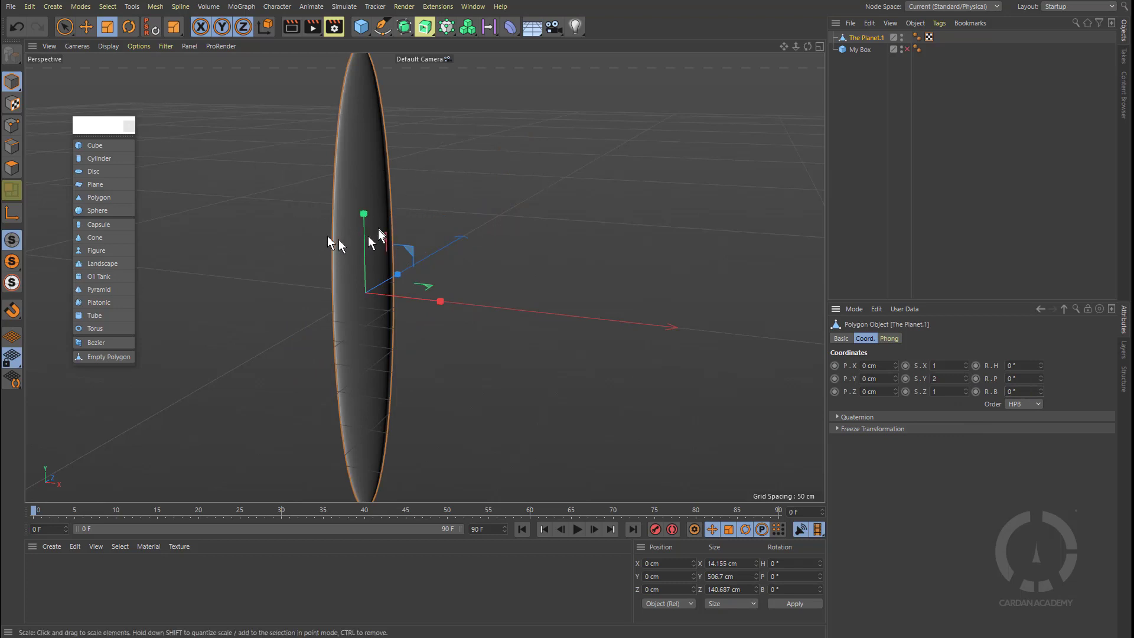
left_click(128, 27)
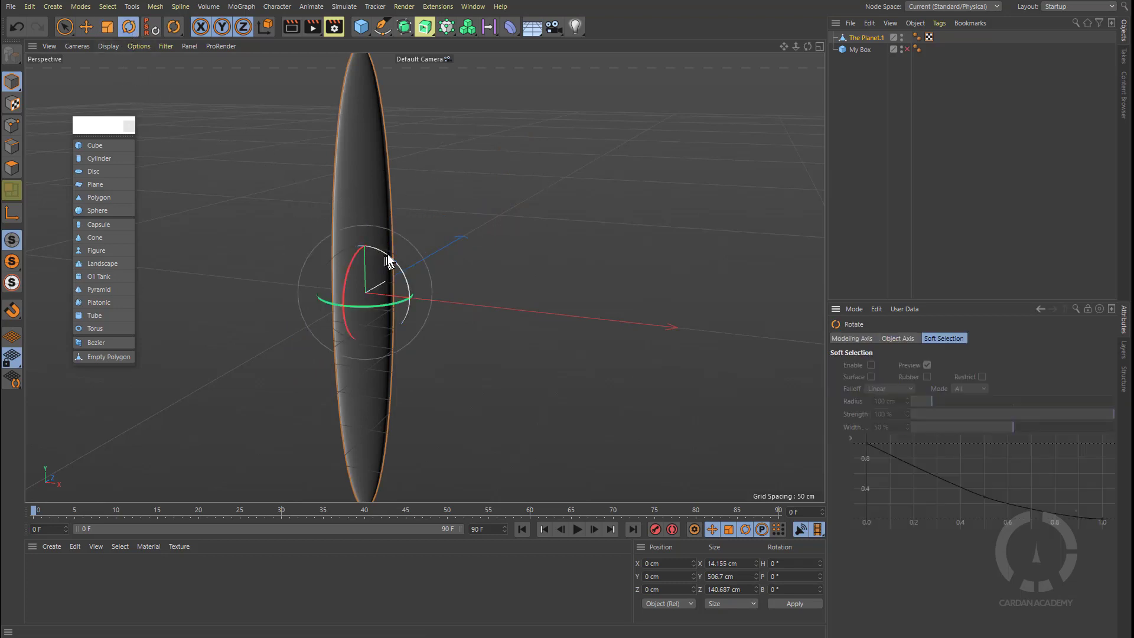
mouse_move(388, 254)
left_mouse_down()
mouse_move(430, 343)
mouse_move(377, 250)
mouse_move(387, 271)
mouse_move(382, 262)
left_mouse_up()
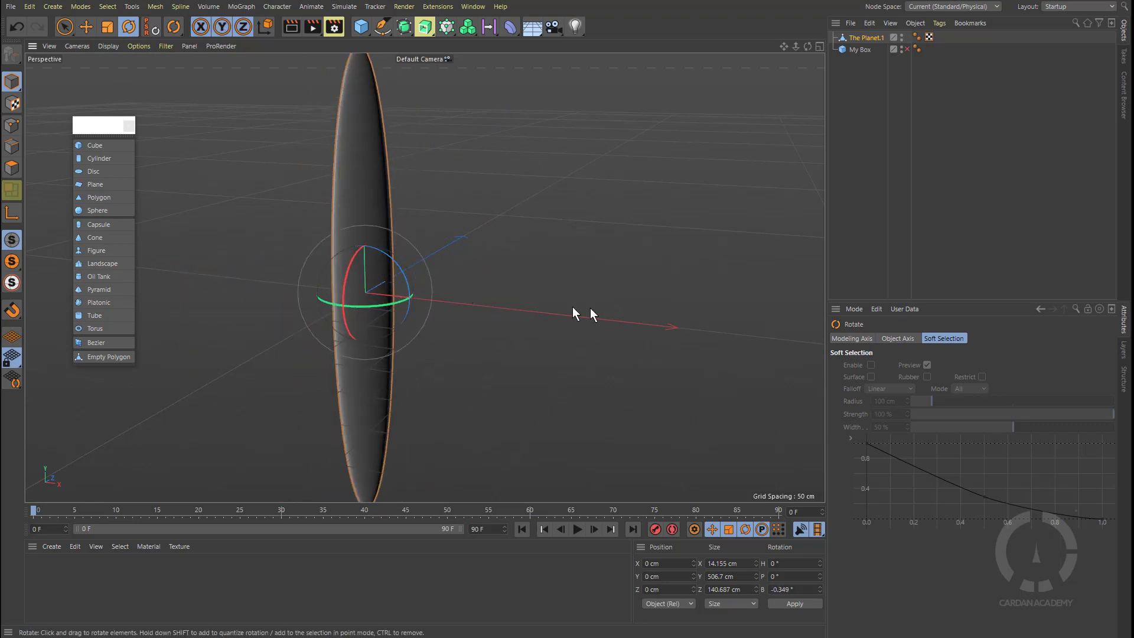
key("ctrl+z")
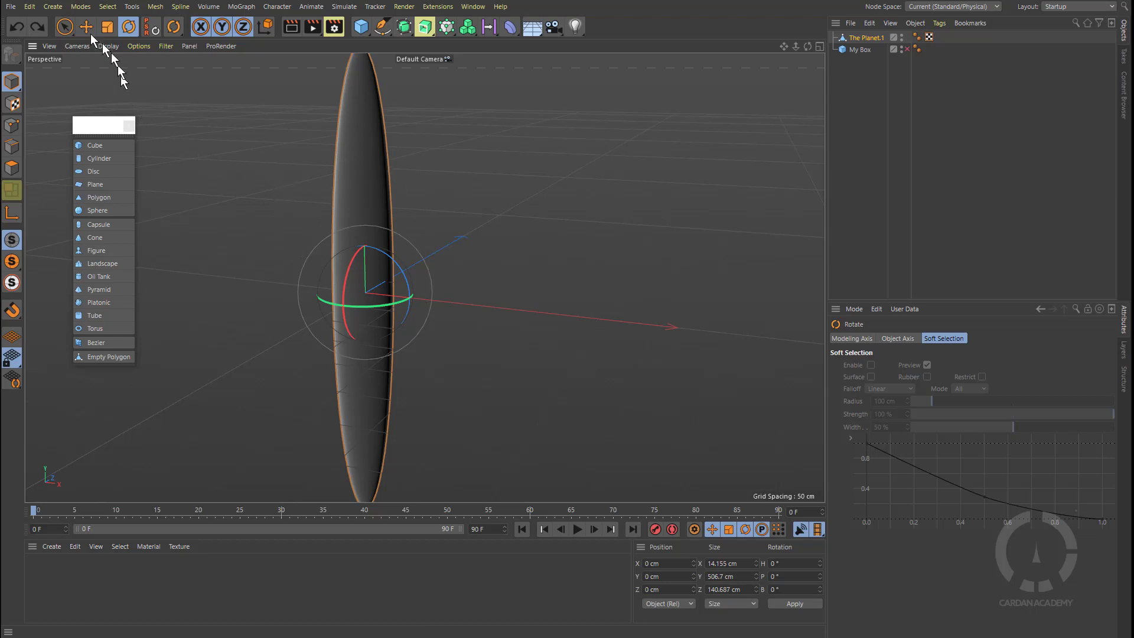
Rotate the flattened object around its Z axis to a bank angle of about 86° so it lies nearly horizontal
left_click(128, 26)
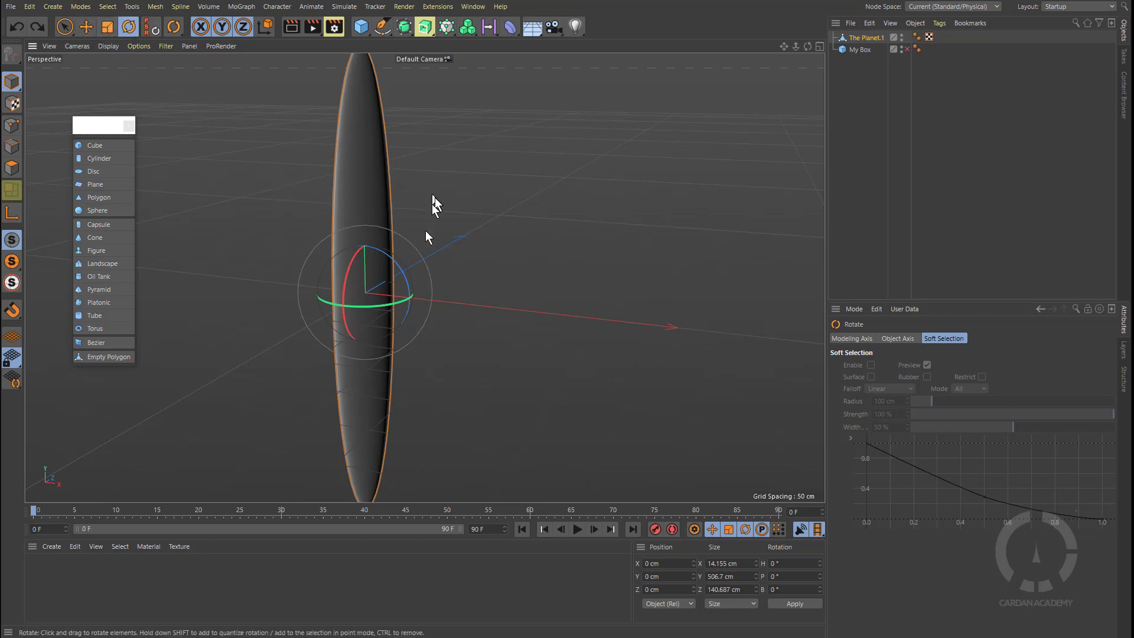
left_click_drag(427, 266, 498, 220, "alt")
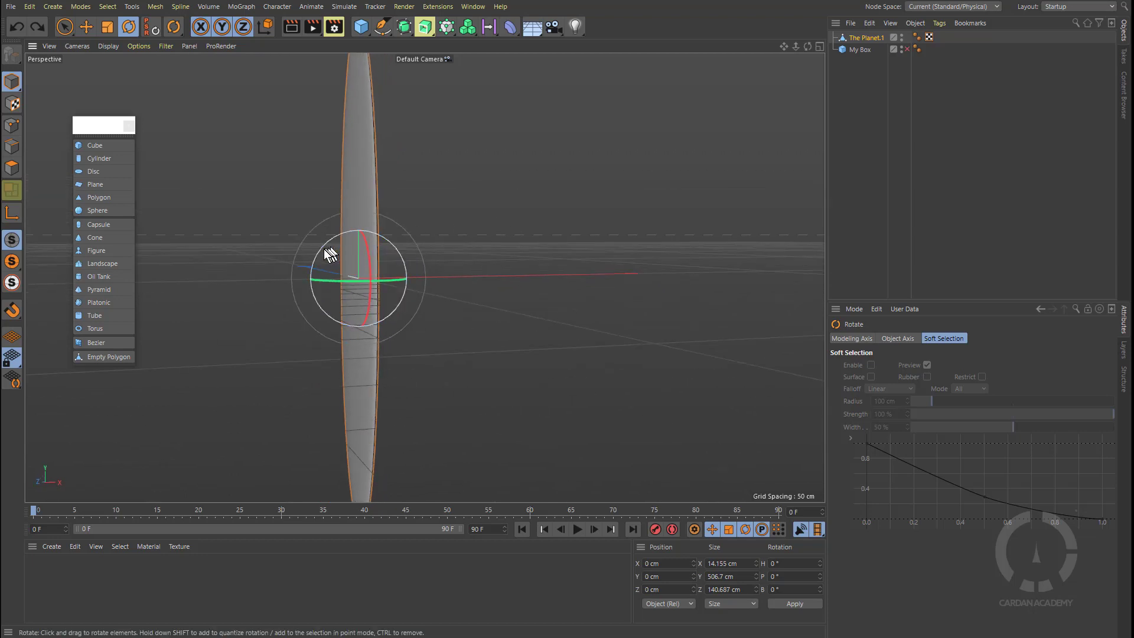
left_click_drag(328, 243, 398, 218)
left_click_drag(488, 309, 608, 344, "alt")
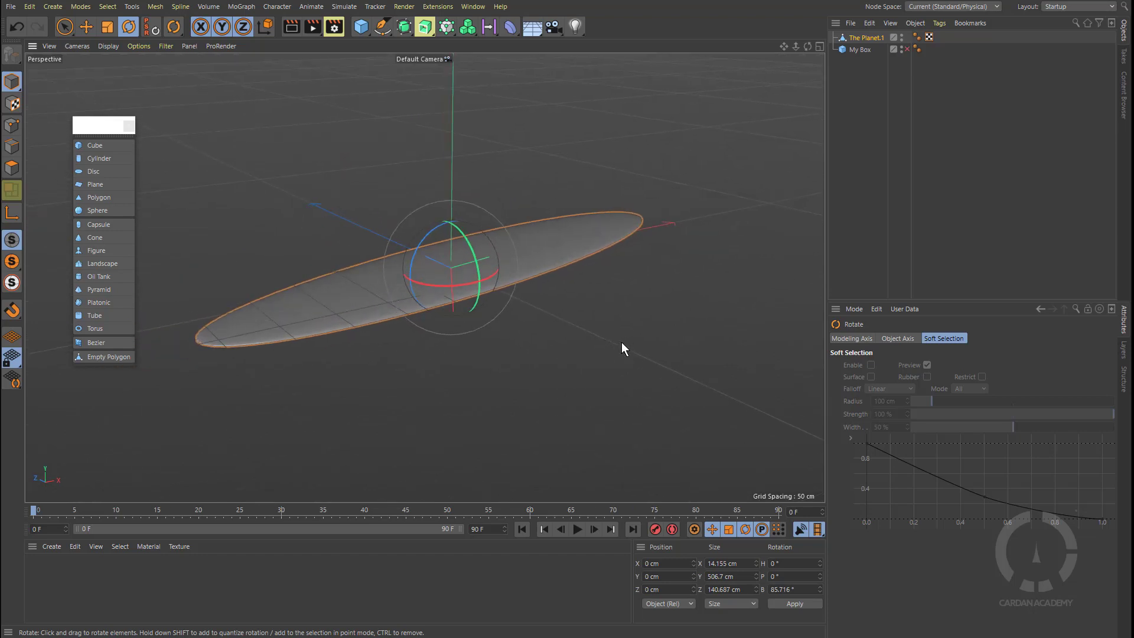